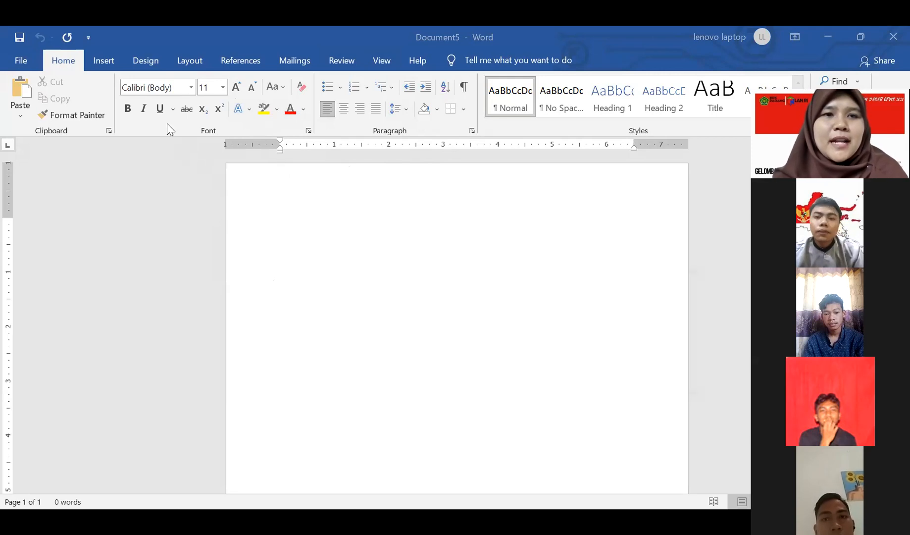
# Set custom page margins of 1 cm at the top, bottom, left and right for the whole document
pyautogui.click(192, 60)
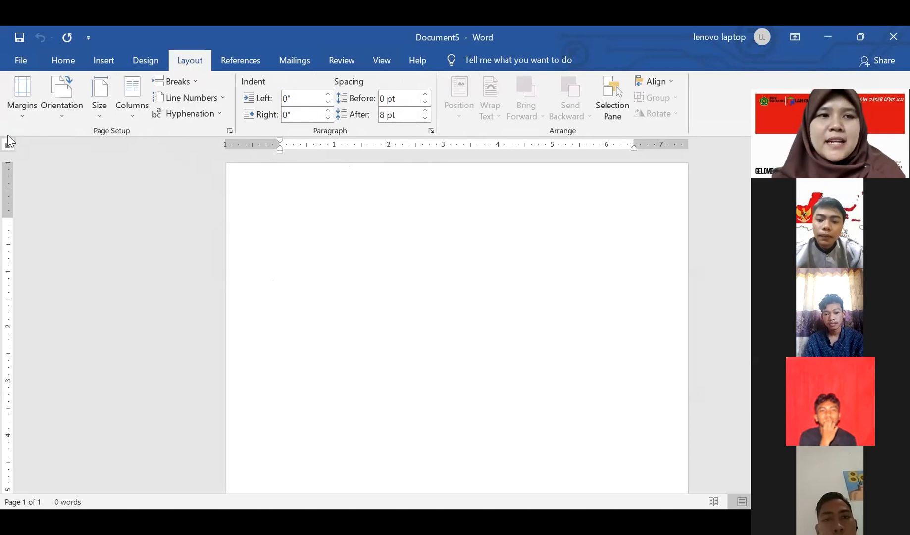
pyautogui.click(19, 118)
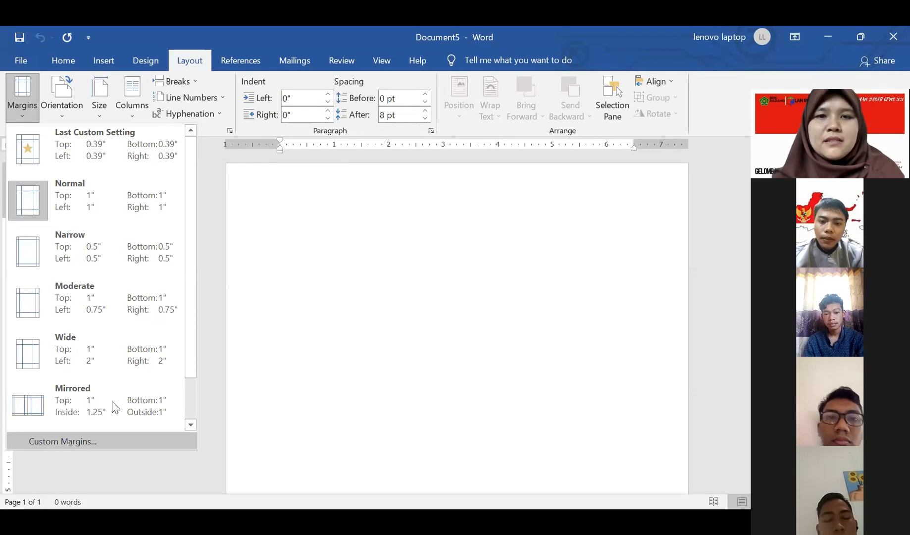
pyautogui.click(66, 441)
pyautogui.write('1')
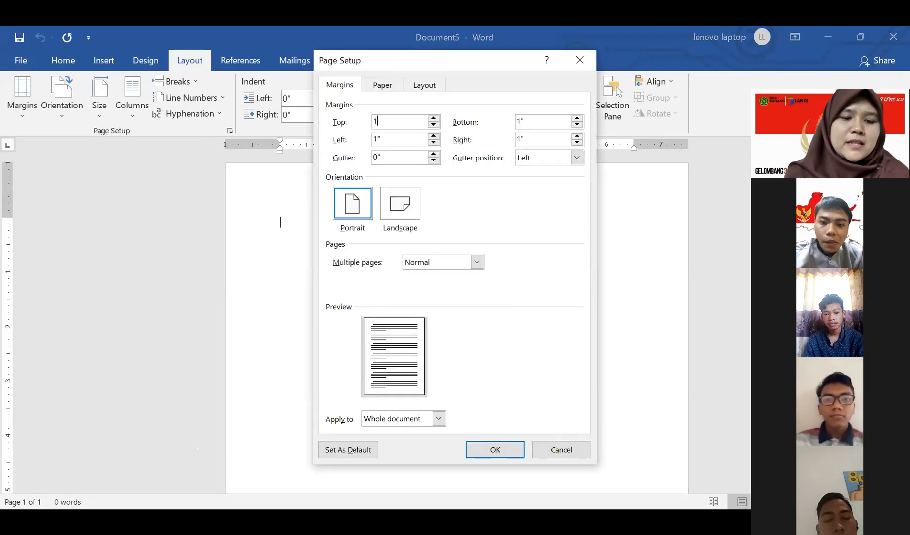
pyautogui.write('cm')
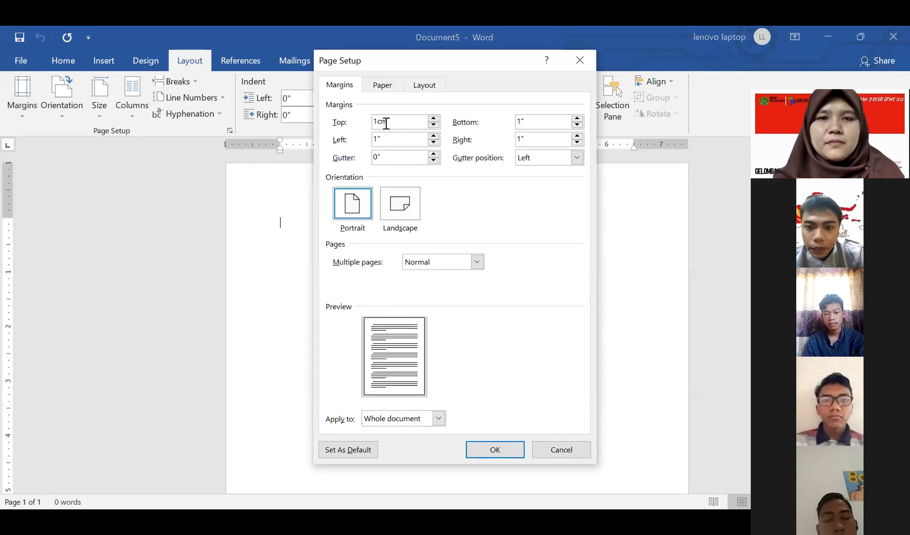
pyautogui.moveTo(391, 121); pyautogui.dragTo(375, 122)
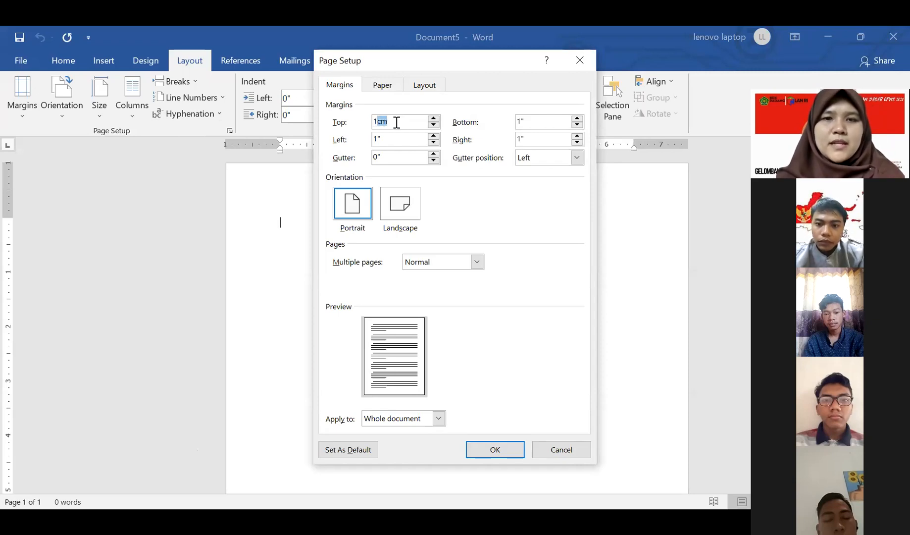
pyautogui.press('Tab')
pyautogui.write('1cm')
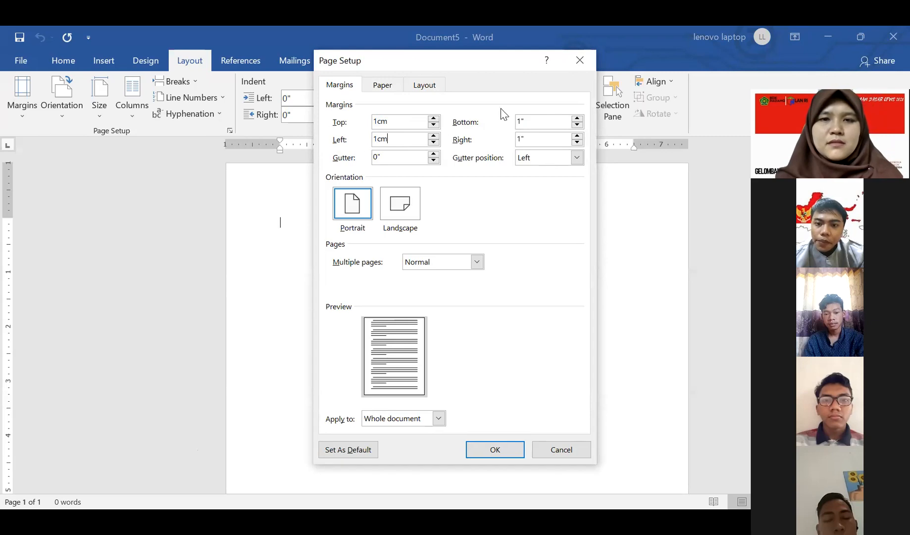
pyautogui.moveTo(536, 122); pyautogui.dragTo(518, 139)
pyautogui.write('1cm1cm')
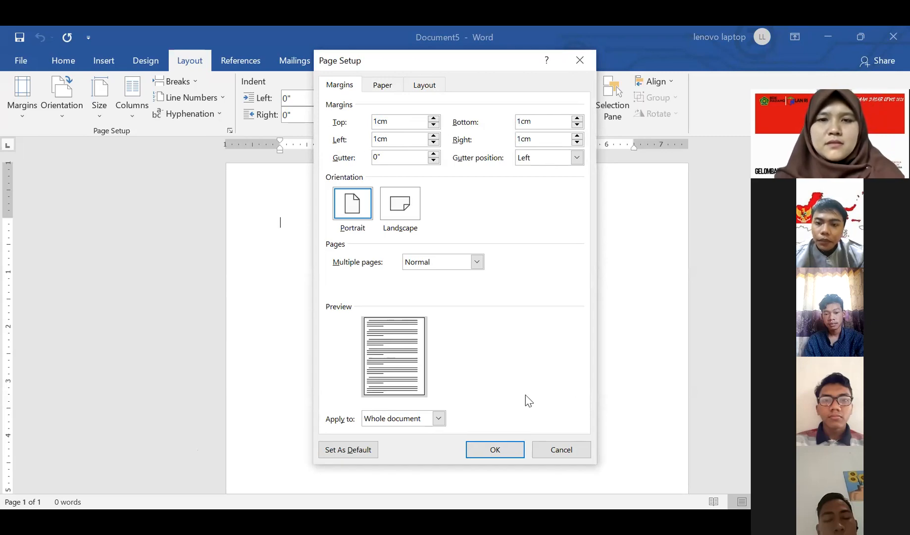
pyautogui.click(502, 446)
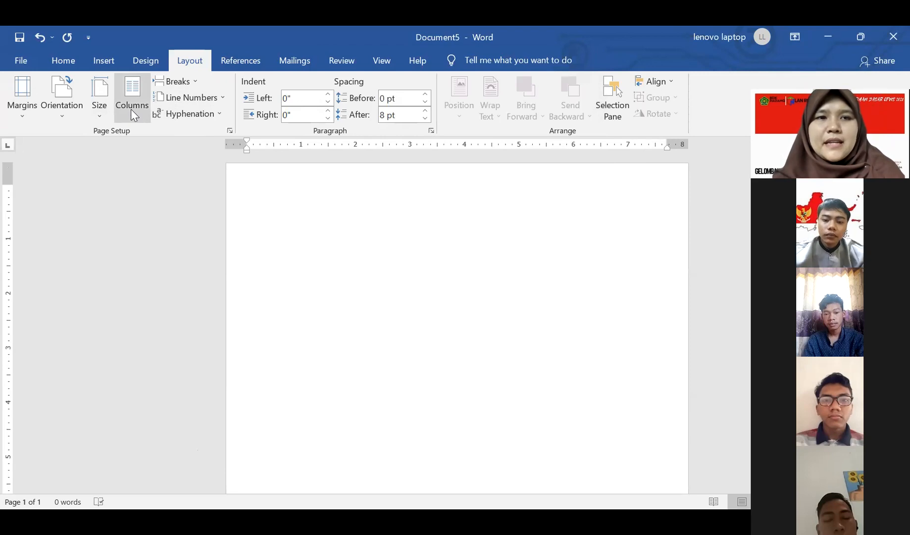
# Change the page orientation to landscape
pyautogui.click(67, 118)
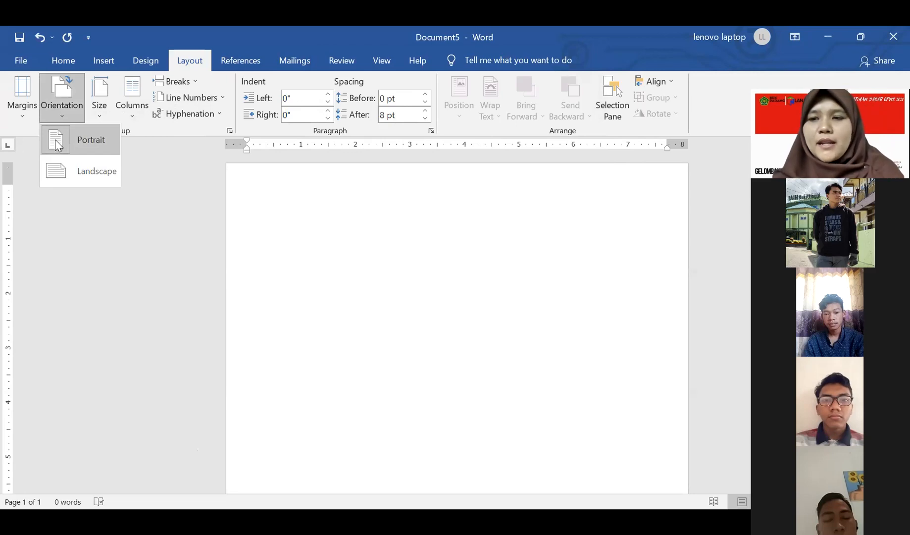
pyautogui.click(60, 171)
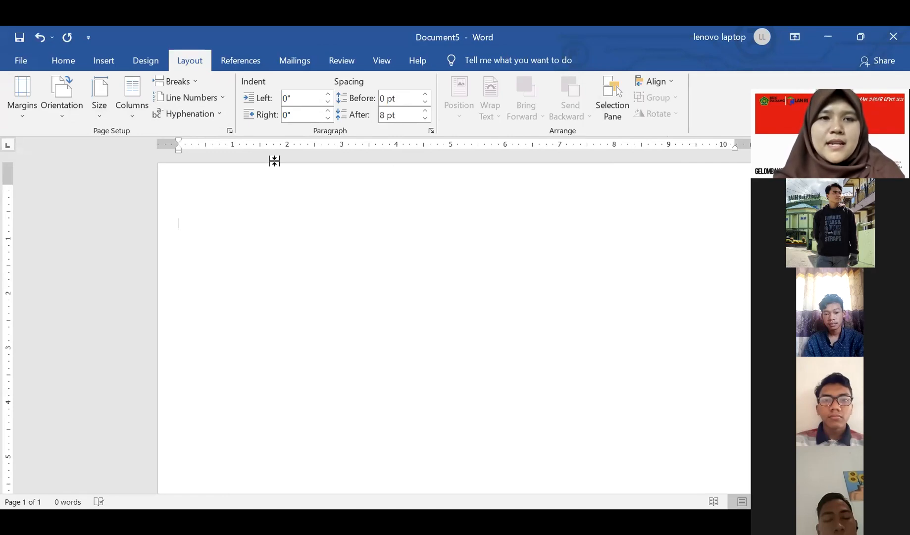
# Insert a continuous section break at the start of the page and lay out the new section in three columns
pyautogui.click(196, 84)
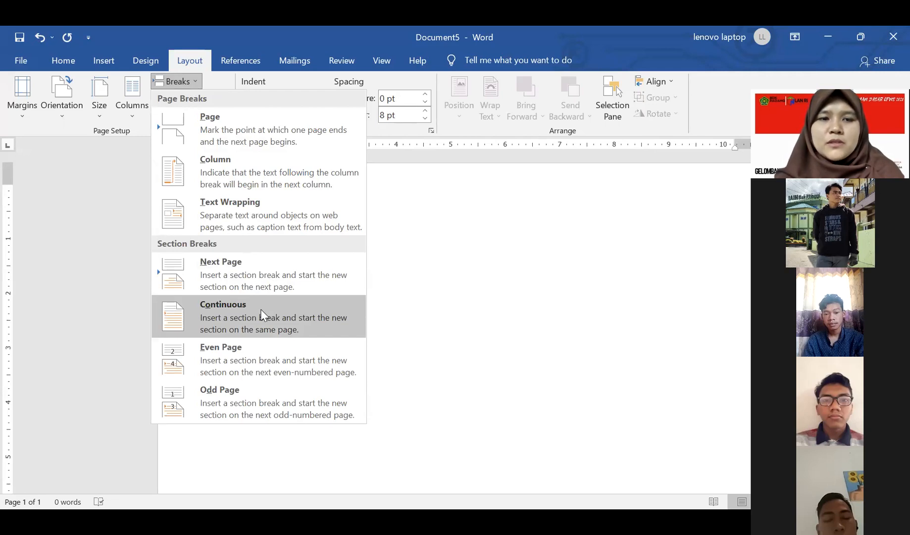
pyautogui.click(263, 315)
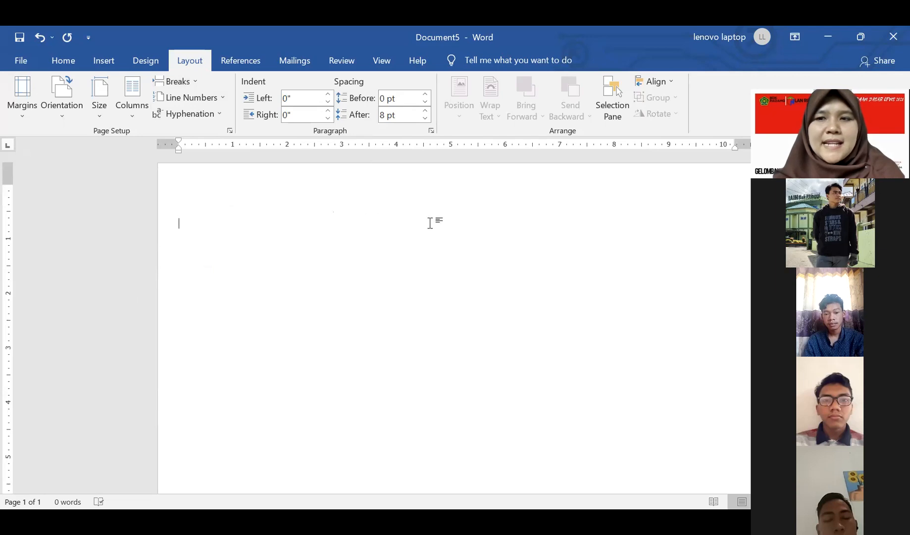
pyautogui.click(137, 120)
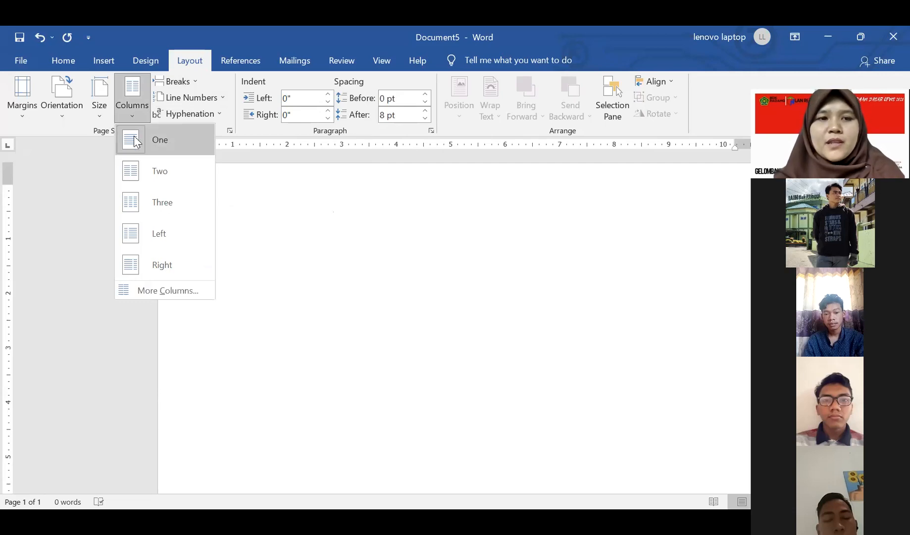
pyautogui.click(163, 203)
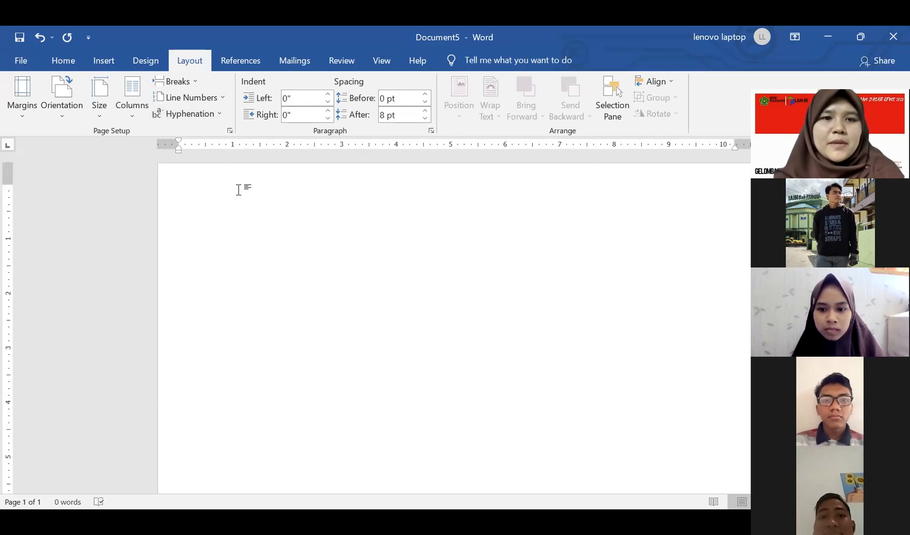
# Enter the title KORAN SINDO in the single-column section at the page's top and centre it
pyautogui.write('KORAN SINDO')
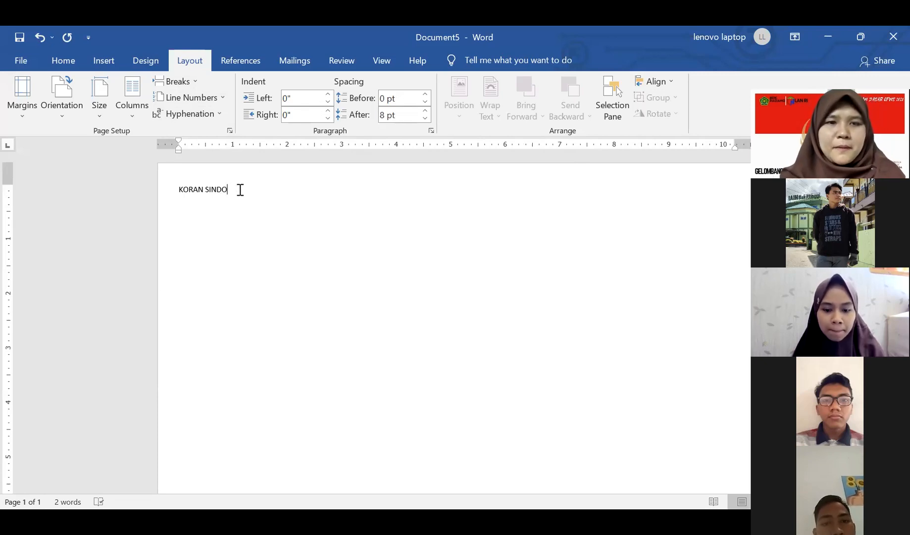
pyautogui.tripleClick(213, 190)
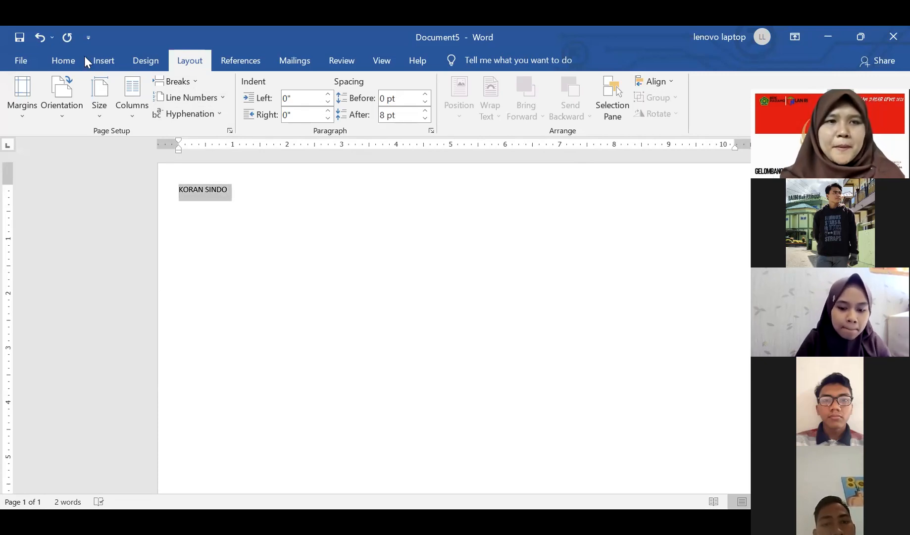
pyautogui.click(67, 60)
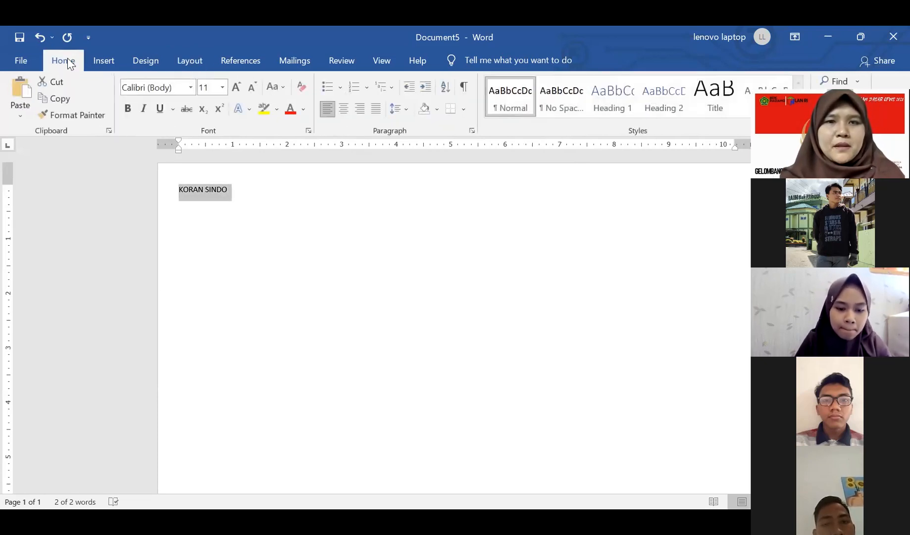
pyautogui.click(346, 111)
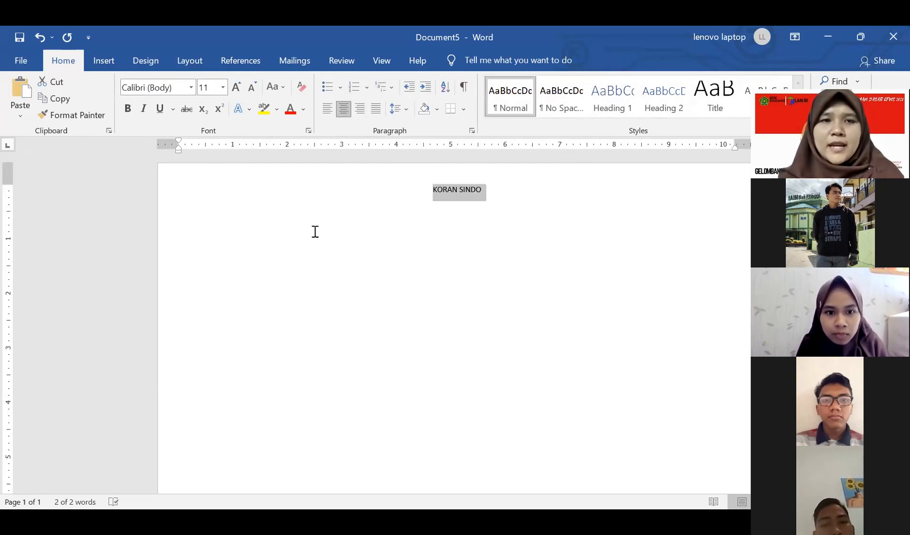
# Format the KORAN SINDO title in Berlin Sans FB Demi at size 48
pyautogui.click(190, 87)
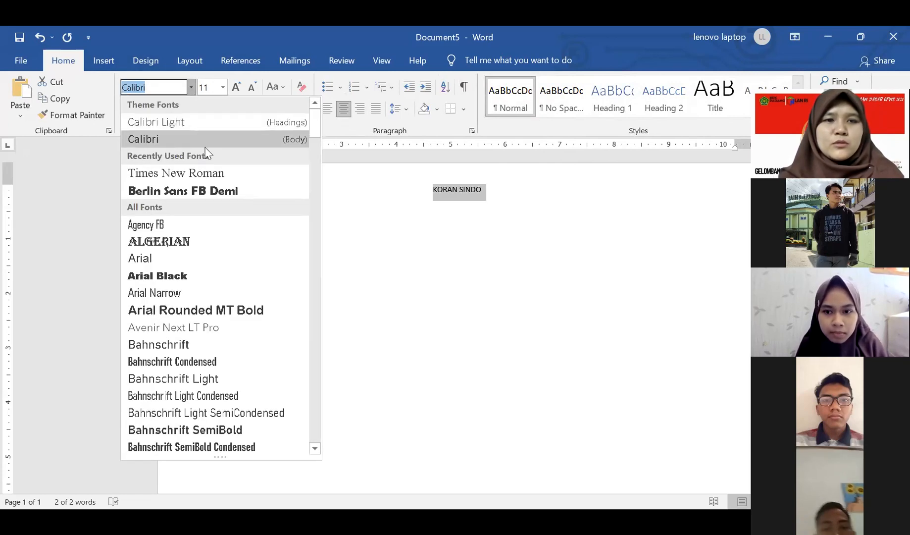
pyautogui.click(183, 191)
pyautogui.click(223, 88)
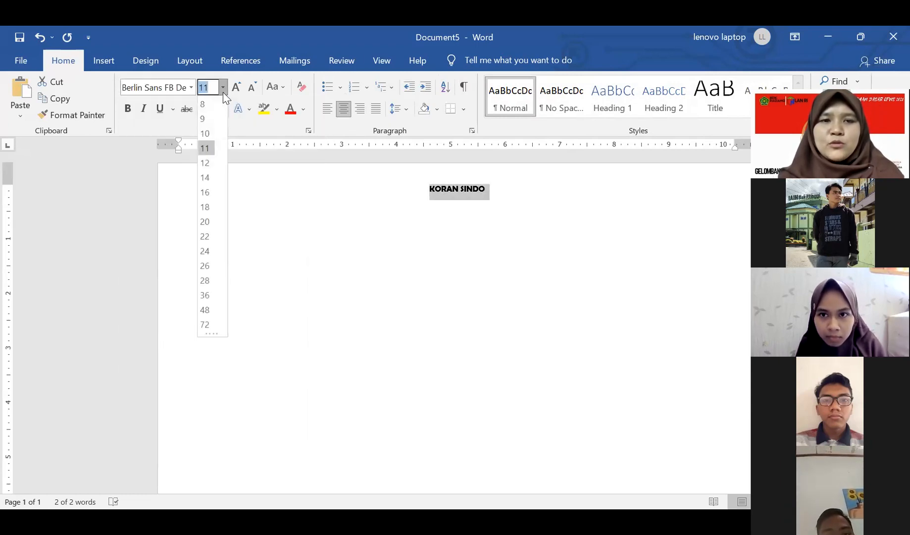
pyautogui.click(212, 311)
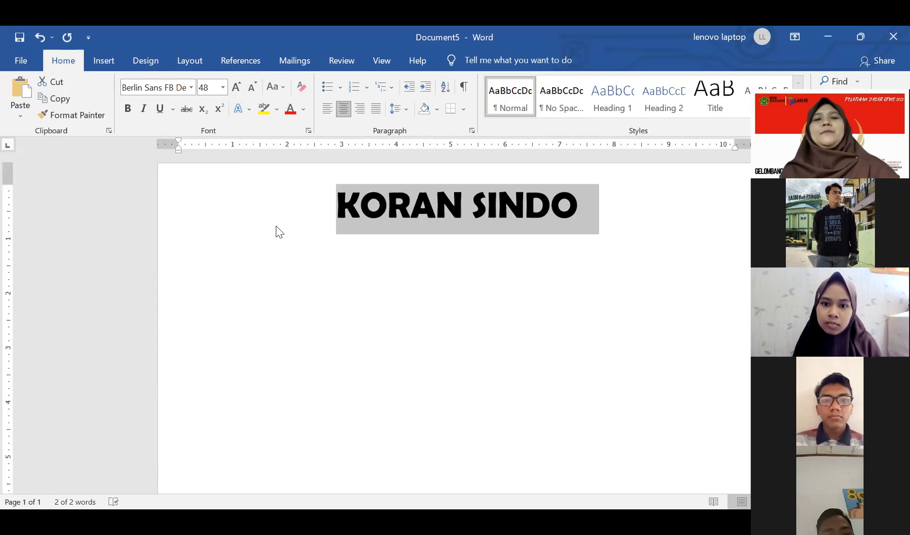
pyautogui.click(386, 211)
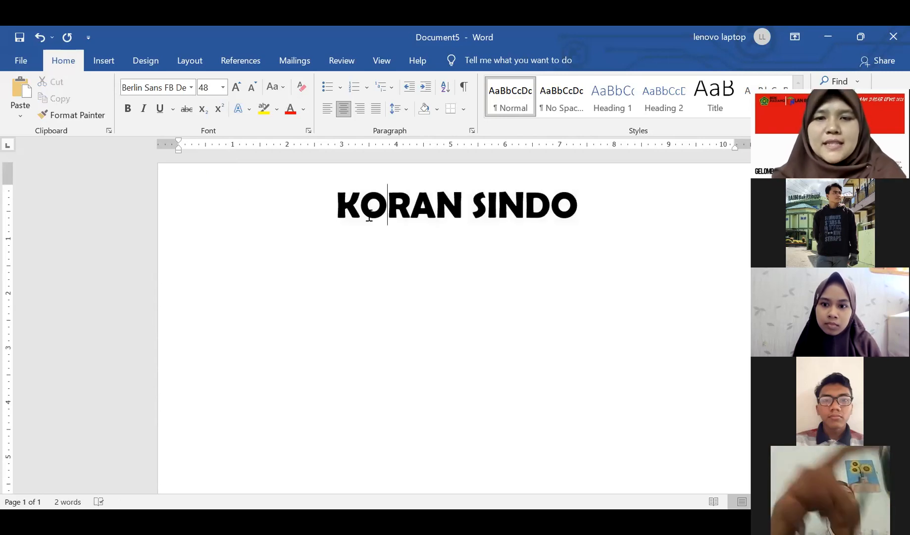
pyautogui.moveTo(324, 209); pyautogui.dragTo(617, 215)
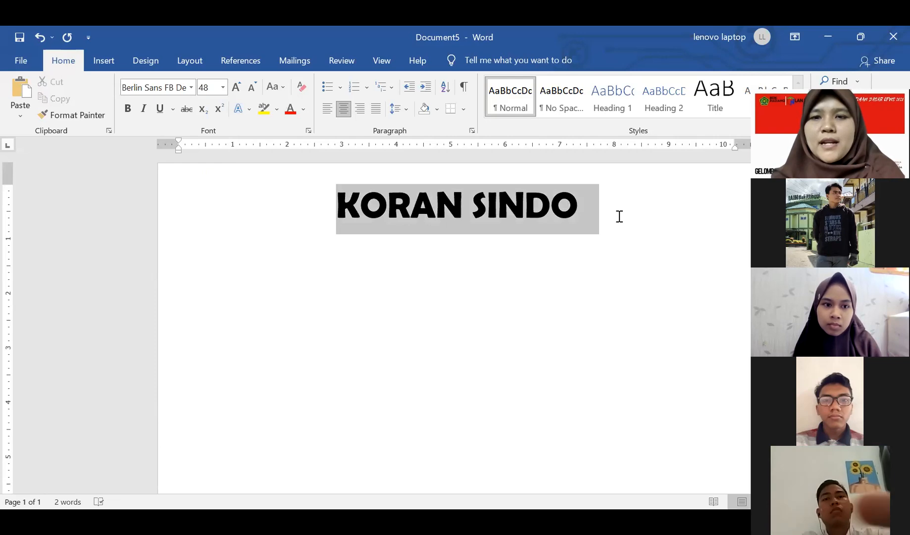
pyautogui.click(411, 220)
# Add automatic-colour 4 ½ pt solid borders only above and below the KORAN SINDO title paragraph, without left and right lines
pyautogui.click(583, 204)
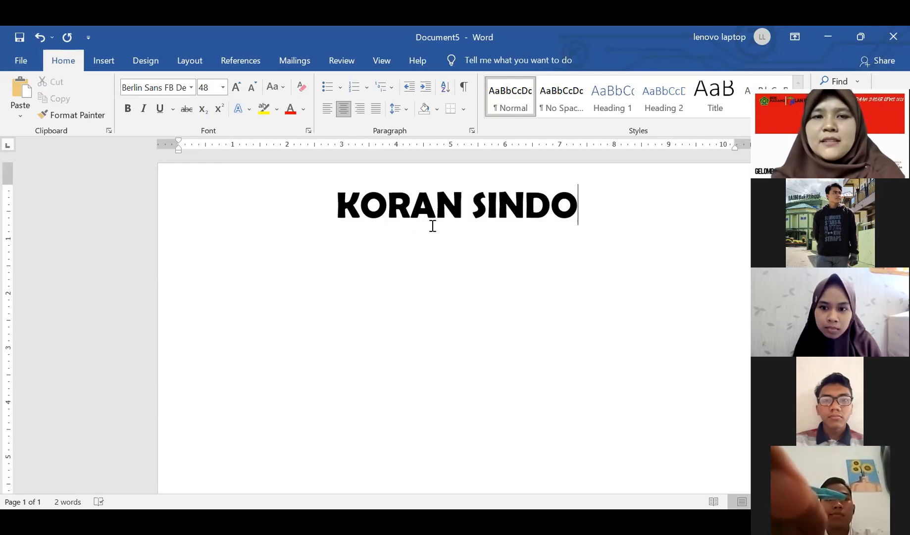
pyautogui.click(141, 66)
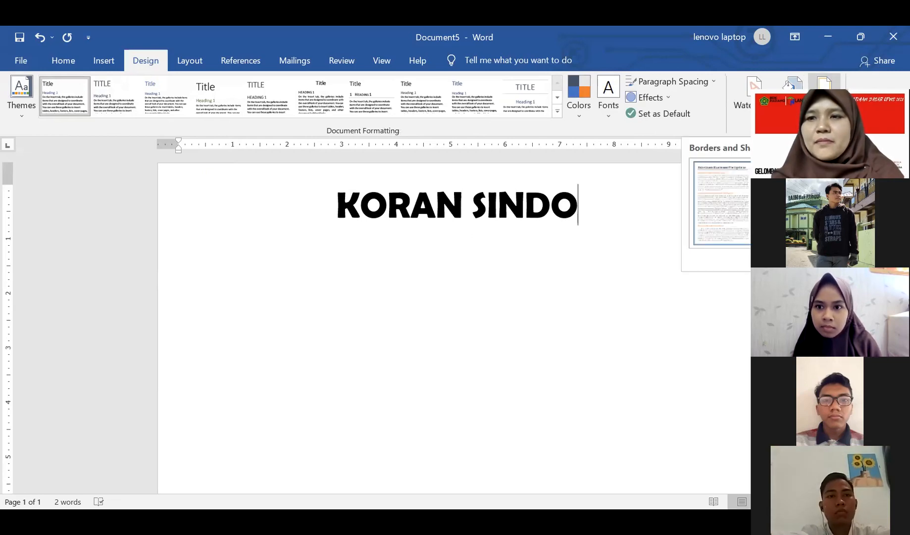
pyautogui.click(825, 86)
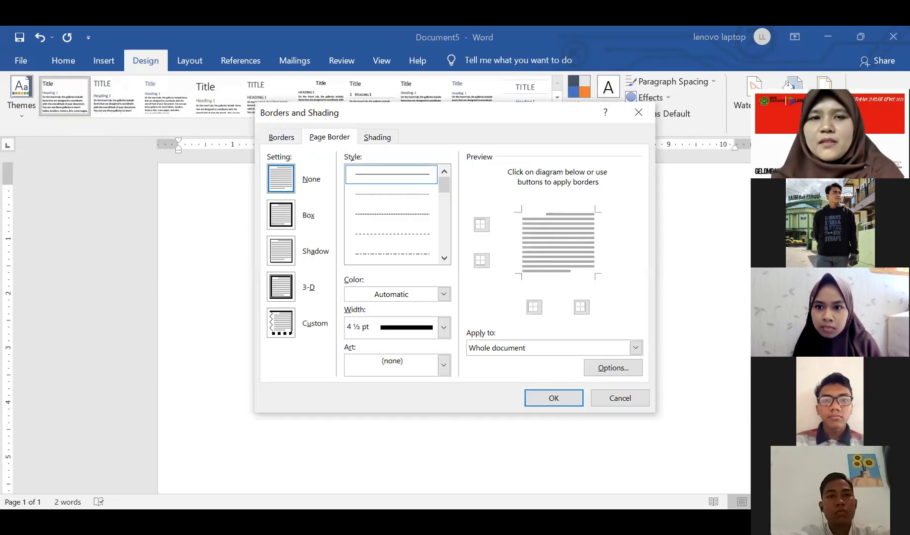
pyautogui.click(278, 141)
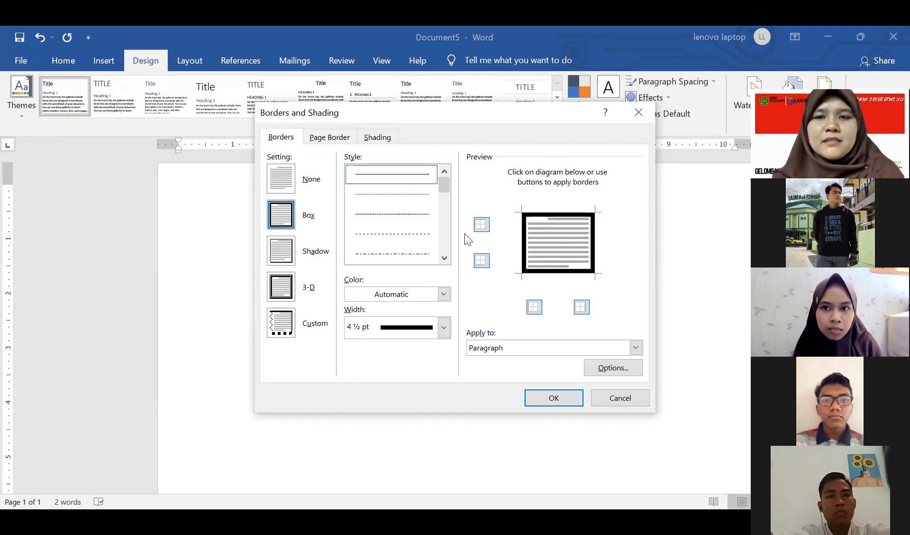
pyautogui.click(446, 327)
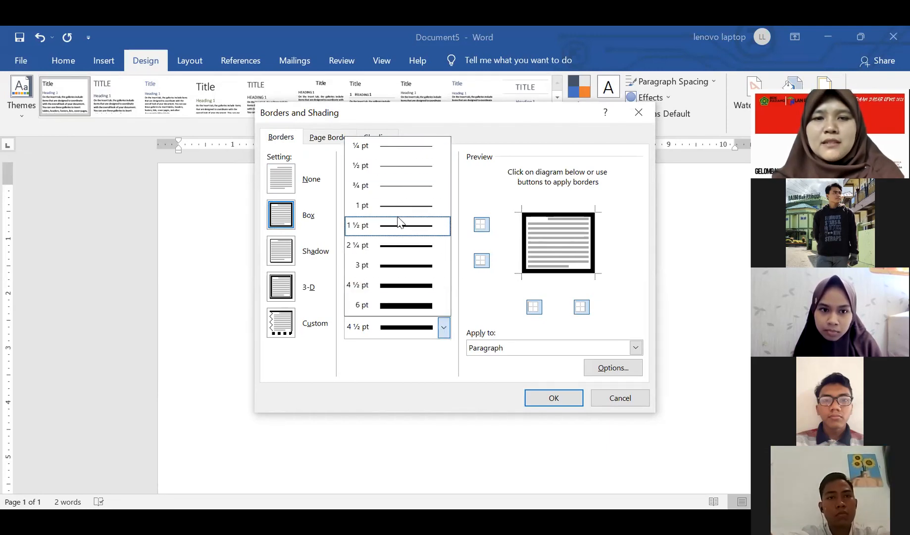
pyautogui.click(396, 286)
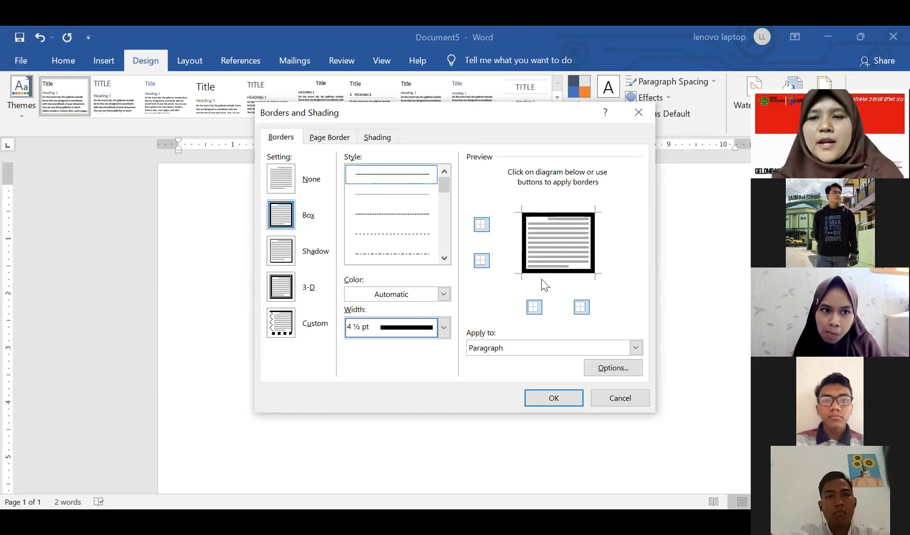
pyautogui.click(526, 244)
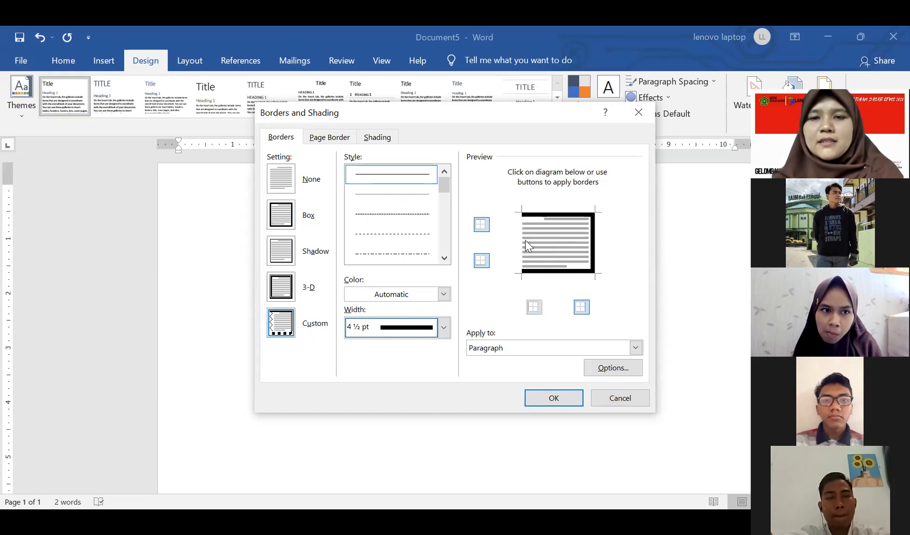
pyautogui.click(597, 246)
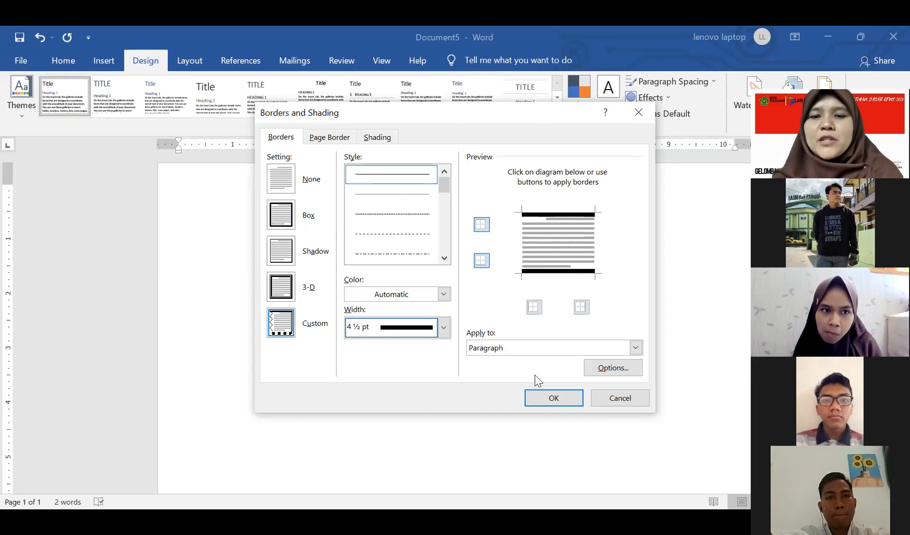
pyautogui.click(548, 399)
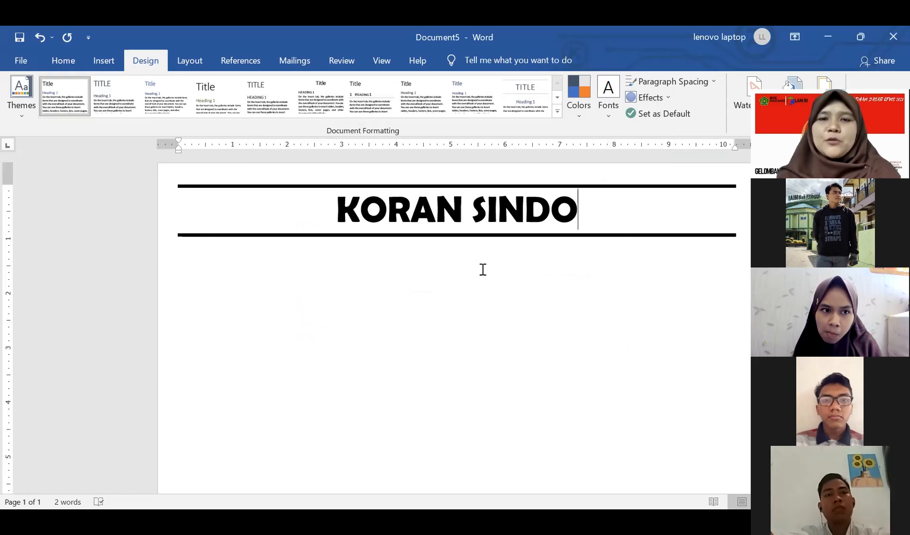
pyautogui.click(284, 198)
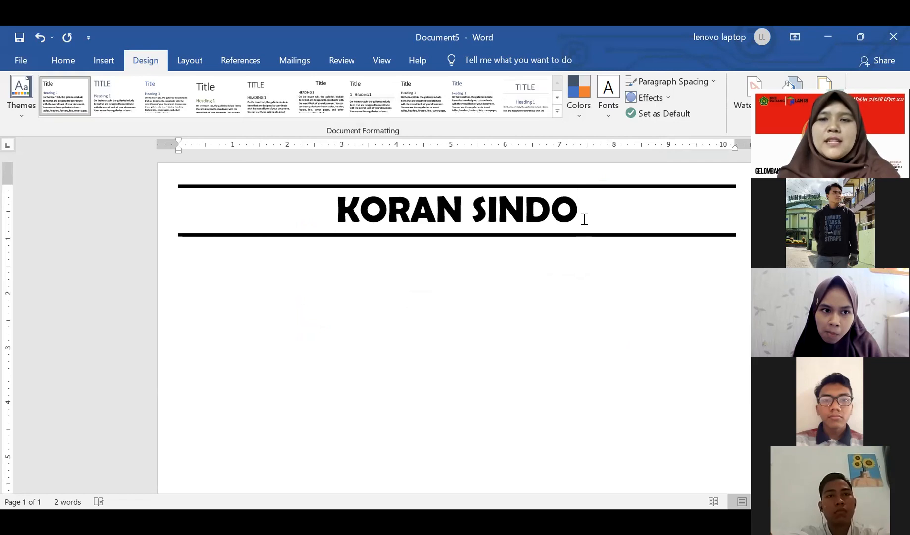
pyautogui.click(65, 61)
pyautogui.click(203, 292)
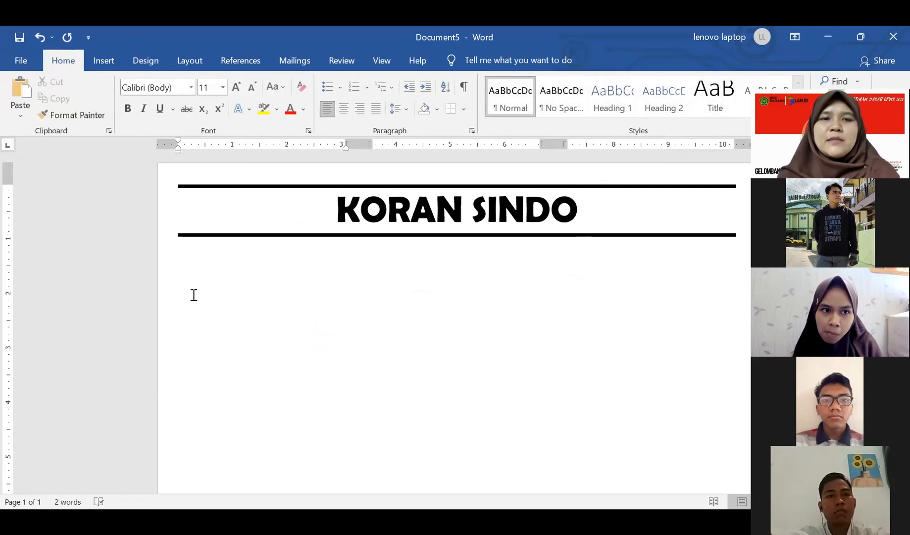
pyautogui.click(212, 208)
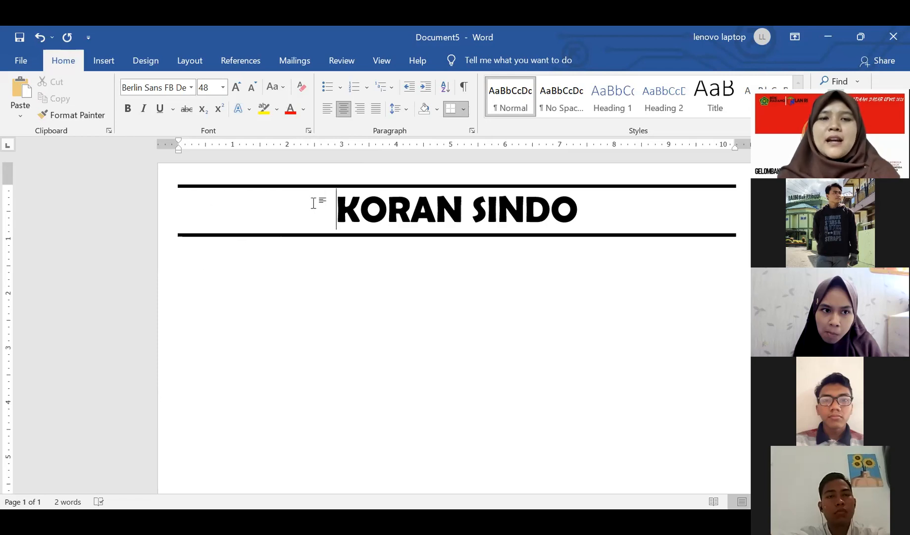
# Paste the copied article text into the three-column section below the KORAN SINDO masthead
pyautogui.click(192, 289)
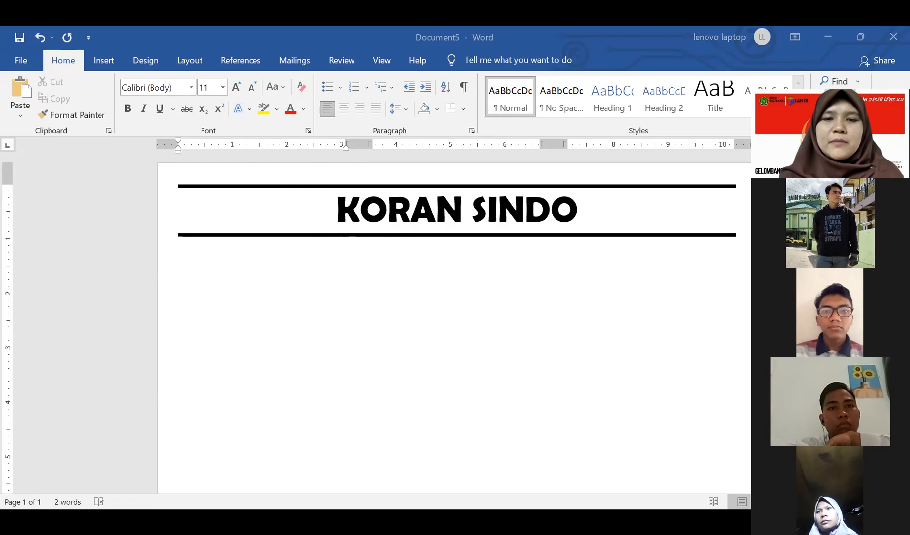
pyautogui.rightClick(529, 337)
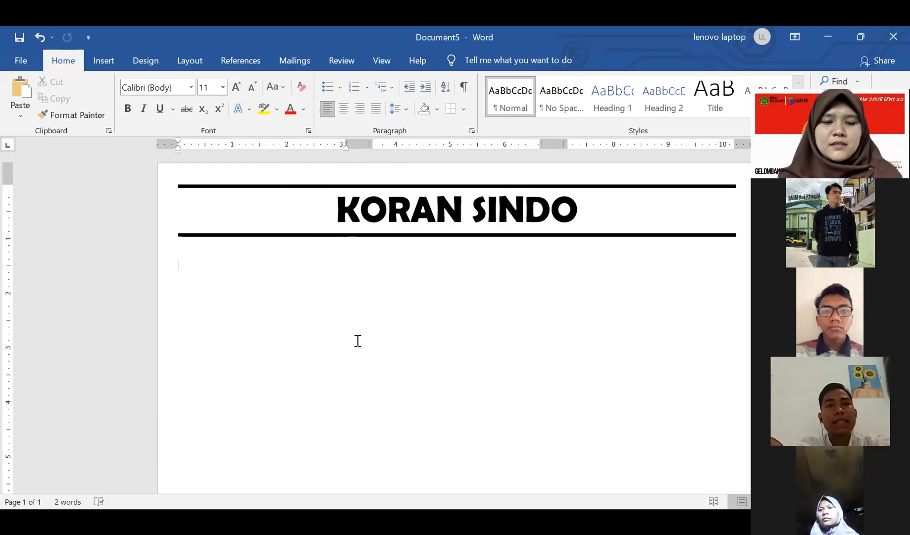
pyautogui.hotkey('ctrl', 'v')
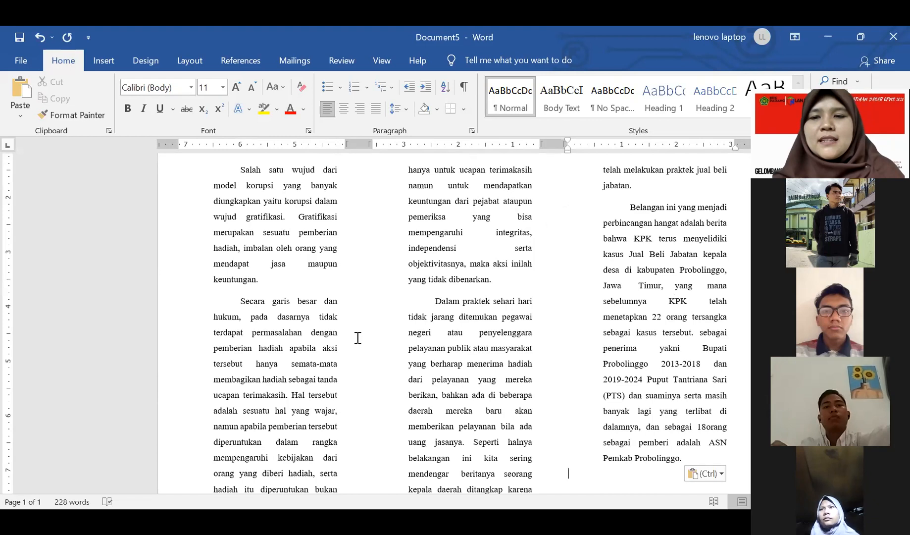
pyautogui.scroll(2, 542, 381)
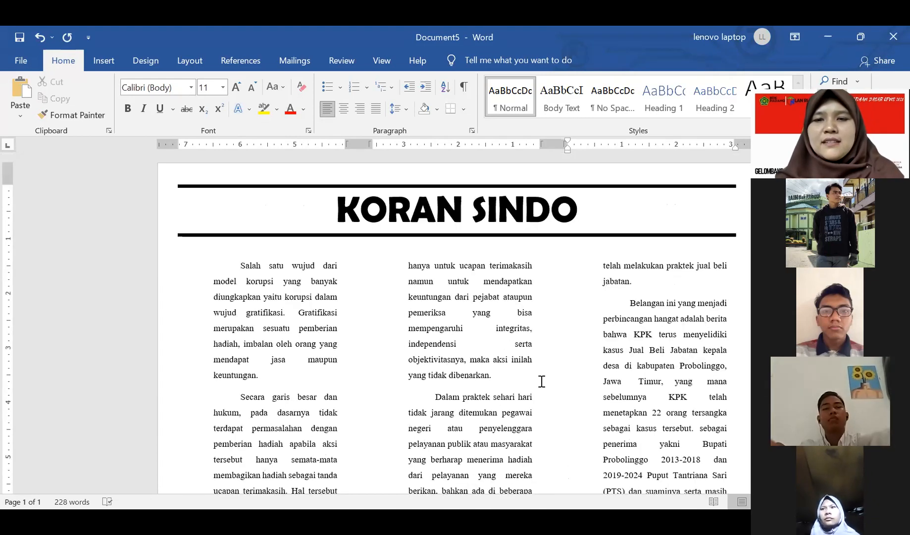
pyautogui.scroll(-3, 542, 382)
pyautogui.scroll(3, 542, 382)
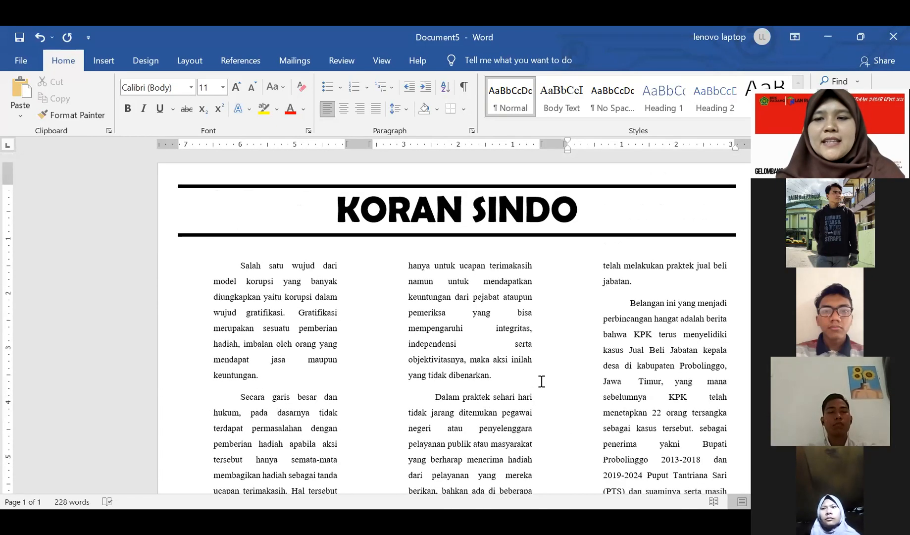
pyautogui.scroll(-3, 542, 382)
pyautogui.scroll(3, 426, 372)
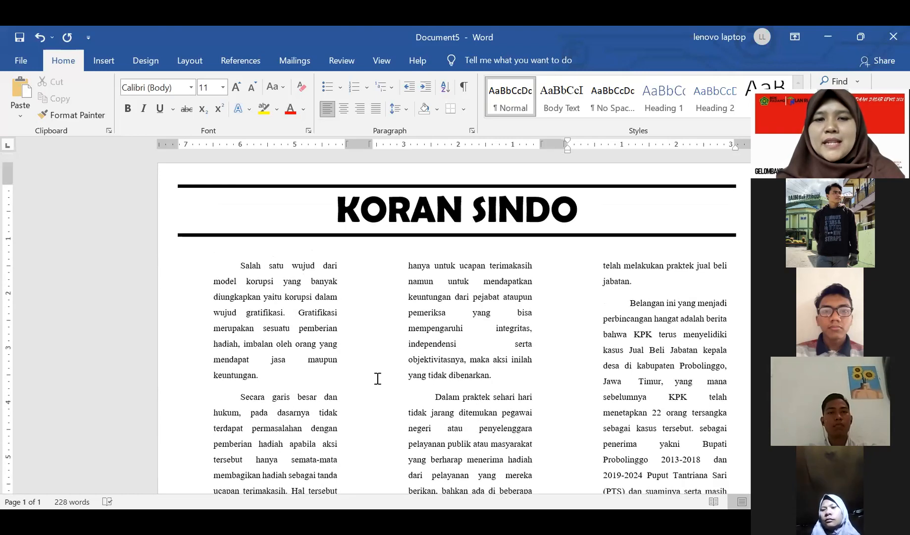
# Add the heading KORUPSI on a new full-width line between the masthead and the article text
pyautogui.click(407, 294)
pyautogui.click(264, 297)
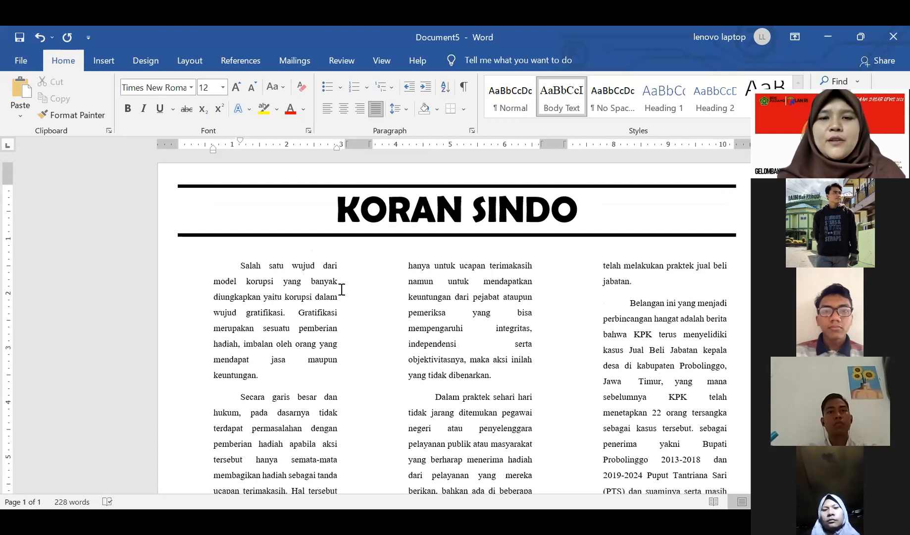
pyautogui.click(228, 248)
pyautogui.press('Return')
pyautogui.write('KORUPSI')
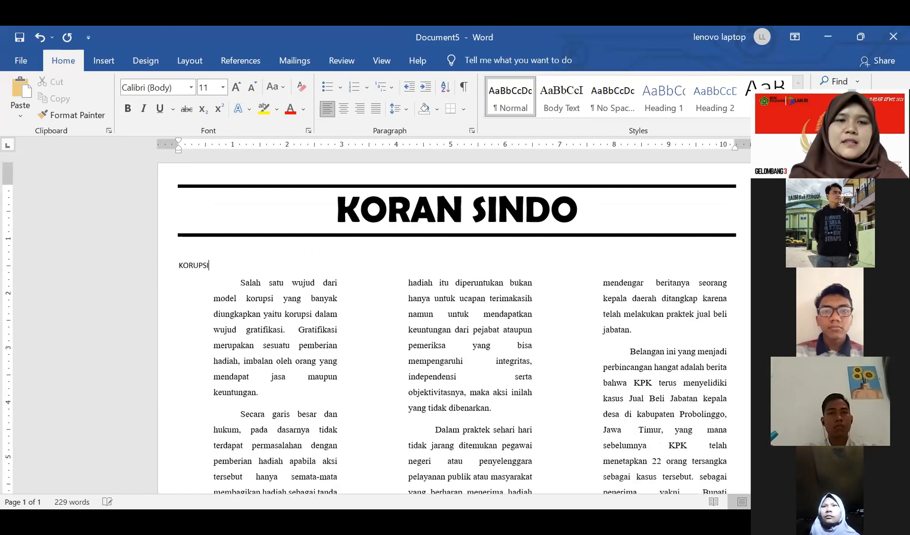
# Format the KORUPSI heading bold in Berlin Sans FB Demi at size 18 and indent it to align with the article's first-line indent
pyautogui.moveTo(212, 265); pyautogui.dragTo(168, 264)
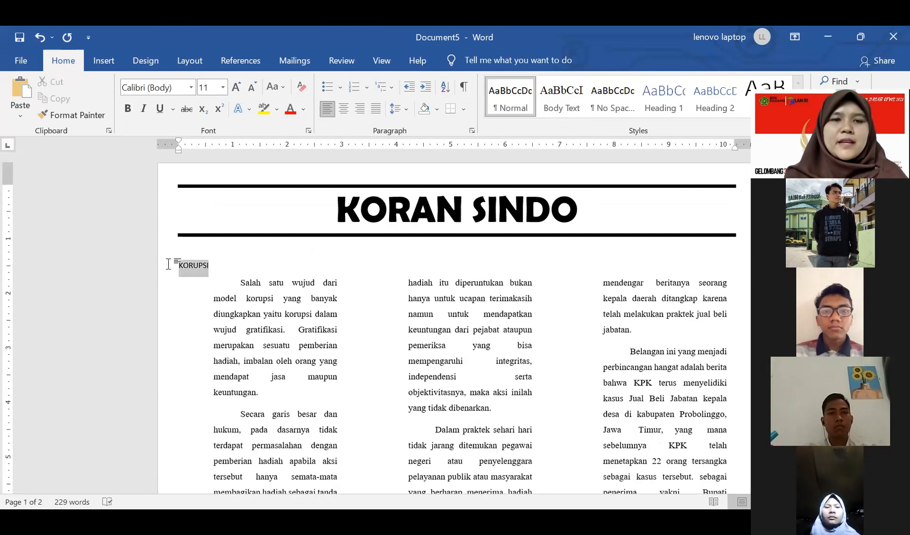
pyautogui.click(128, 108)
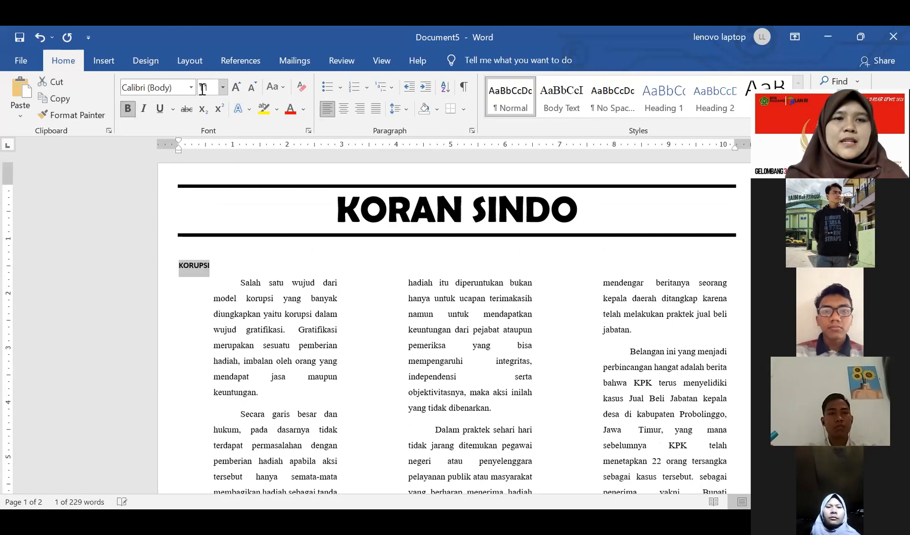
pyautogui.click(191, 88)
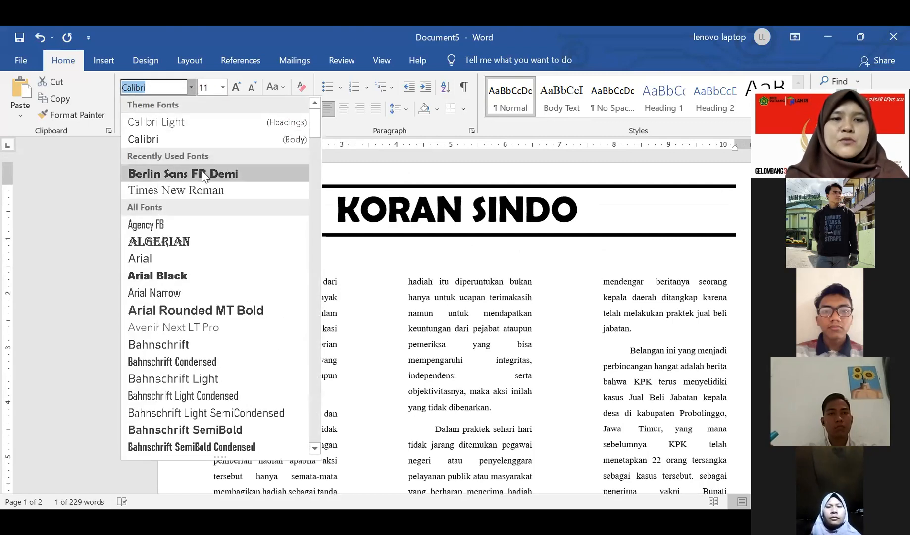
pyautogui.click(205, 174)
pyautogui.click(223, 88)
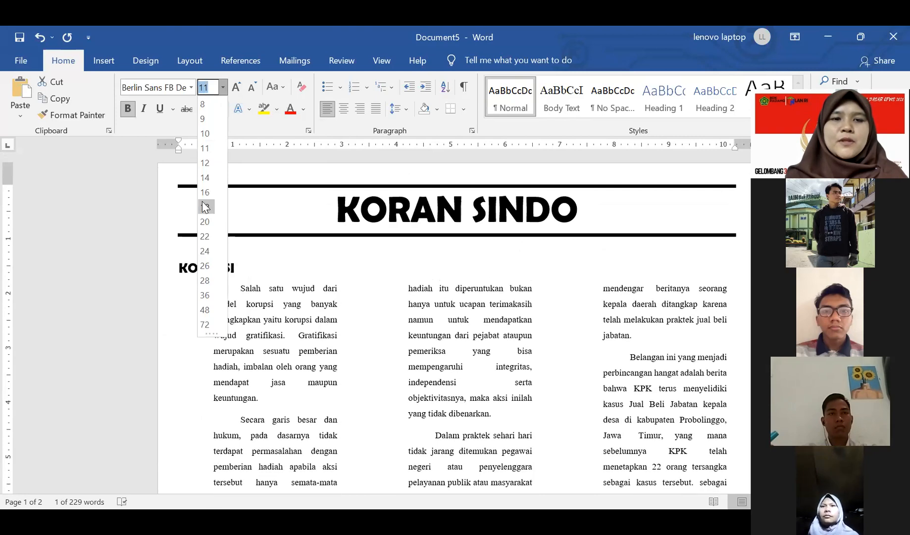
pyautogui.click(205, 207)
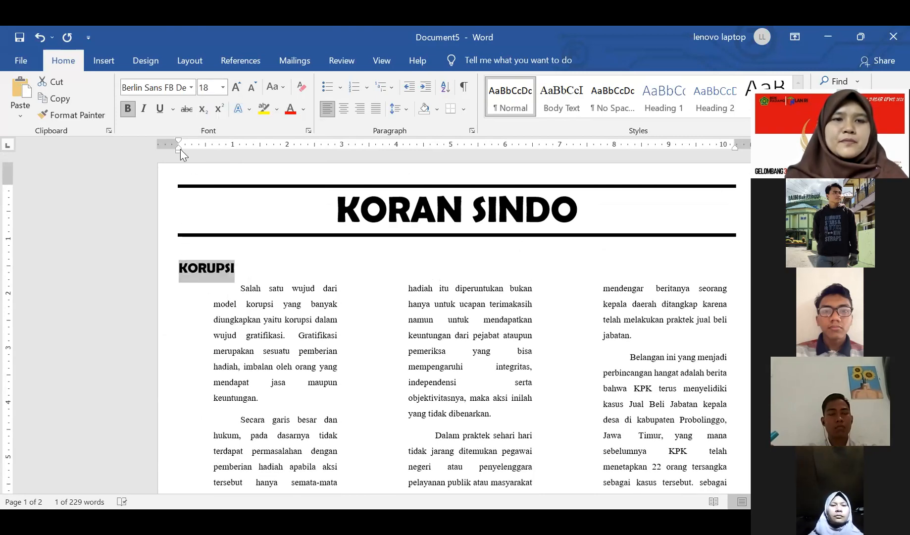
pyautogui.moveTo(180, 150); pyautogui.dragTo(241, 151)
# Turn the initial S of the article's opening paragraph, "Salah satu wujud", into a drop cap set within the text
pyautogui.click(245, 291)
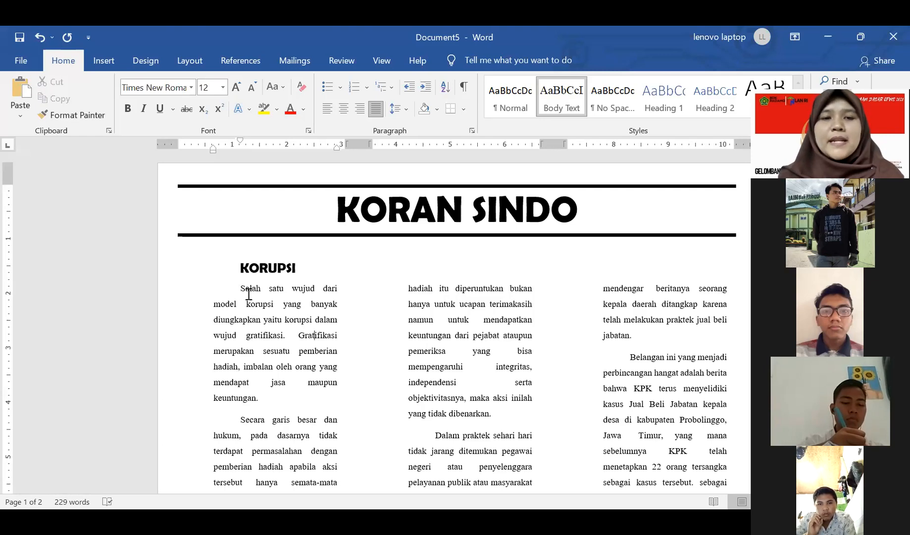
pyautogui.moveTo(245, 286); pyautogui.dragTo(235, 286)
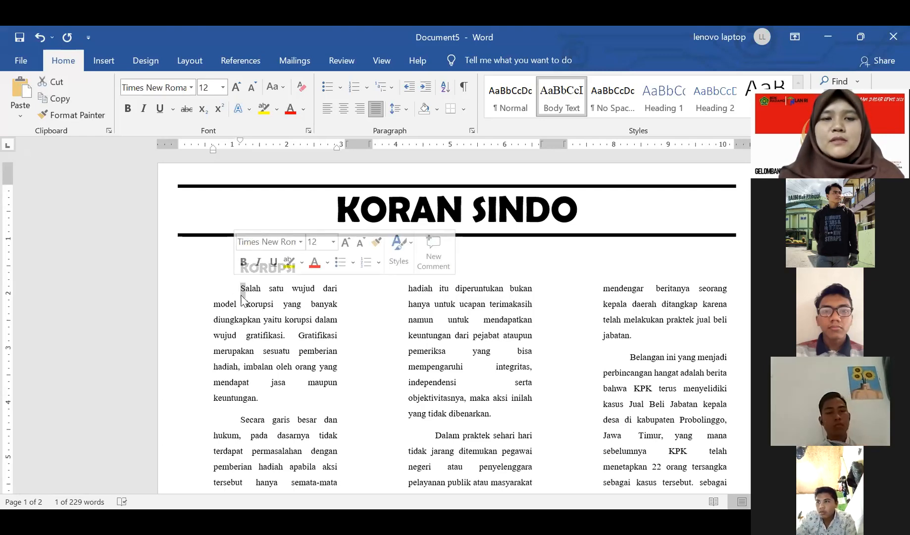
pyautogui.click(246, 288)
pyautogui.moveTo(245, 289); pyautogui.dragTo(235, 288)
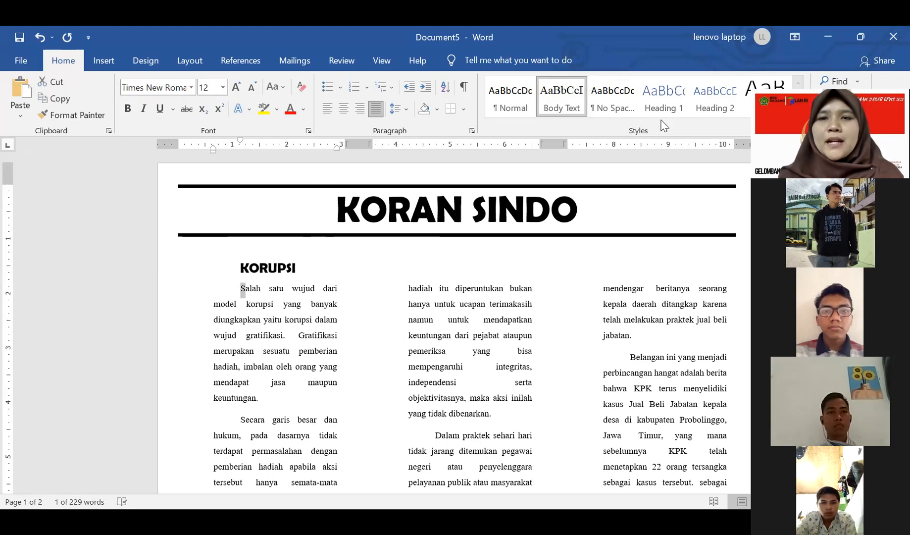
pyautogui.click(108, 68)
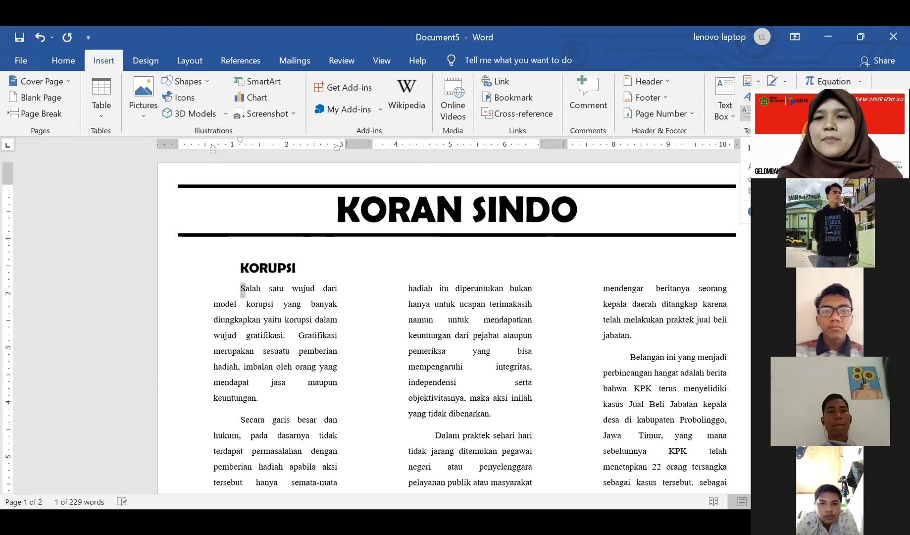
pyautogui.click(746, 114)
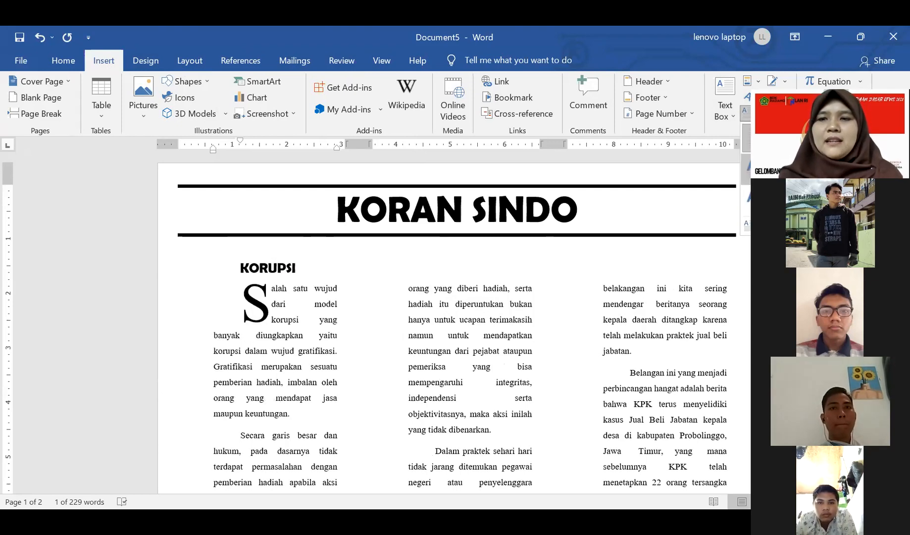
pyautogui.click(746, 169)
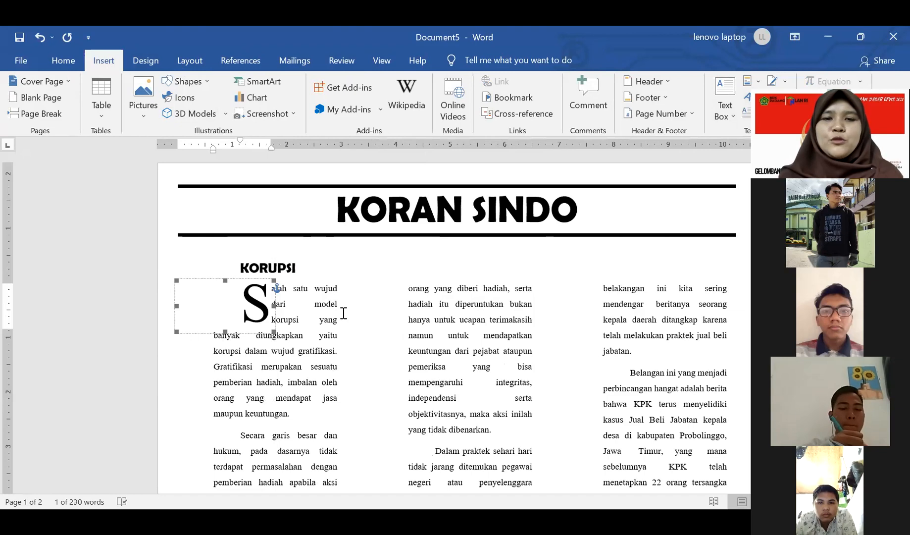
# Turn the initial S of the second paragraph, "Secara garis besar", into a drop cap within the text
pyautogui.scroll(-3, 344, 313)
pyautogui.scroll(-1, 246, 335)
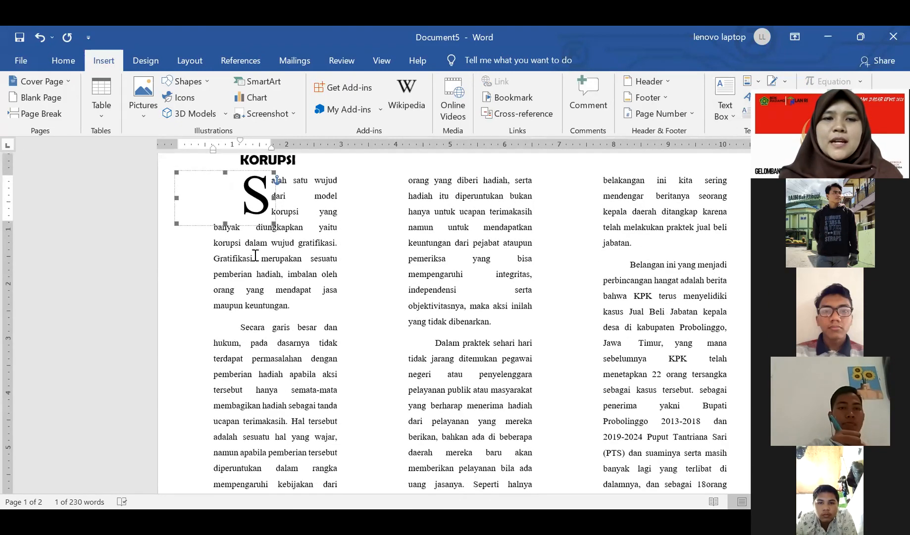
pyautogui.click(234, 327)
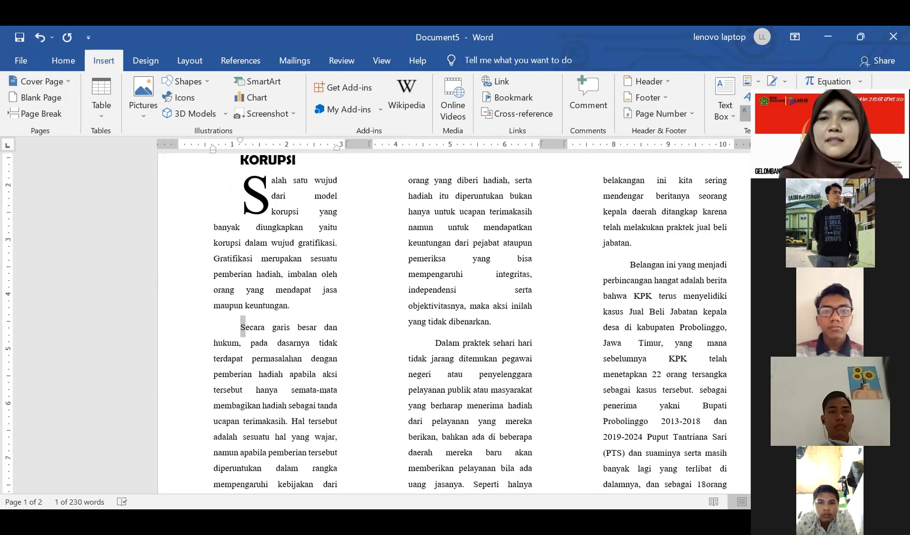
pyautogui.click(747, 114)
pyautogui.click(757, 168)
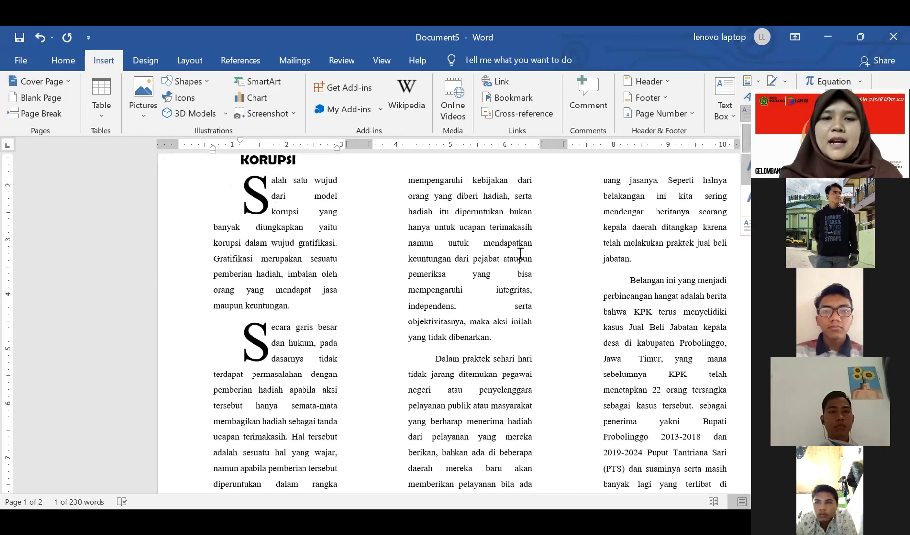
# Add drop caps within the text to the initial letters of the "Dalam praktek" and "Belangan ini" paragraphs
pyautogui.scroll(-2, 520, 253)
pyautogui.moveTo(441, 307); pyautogui.dragTo(433, 306)
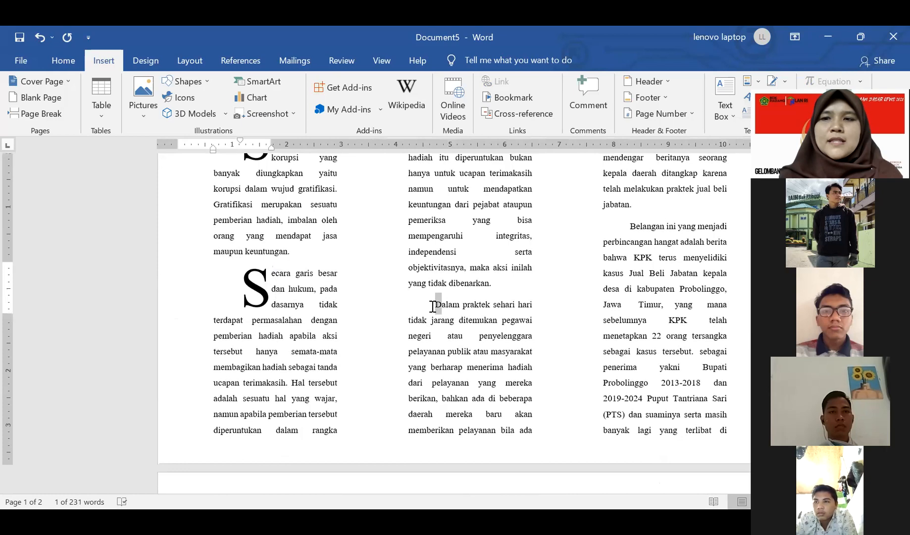
pyautogui.click(745, 114)
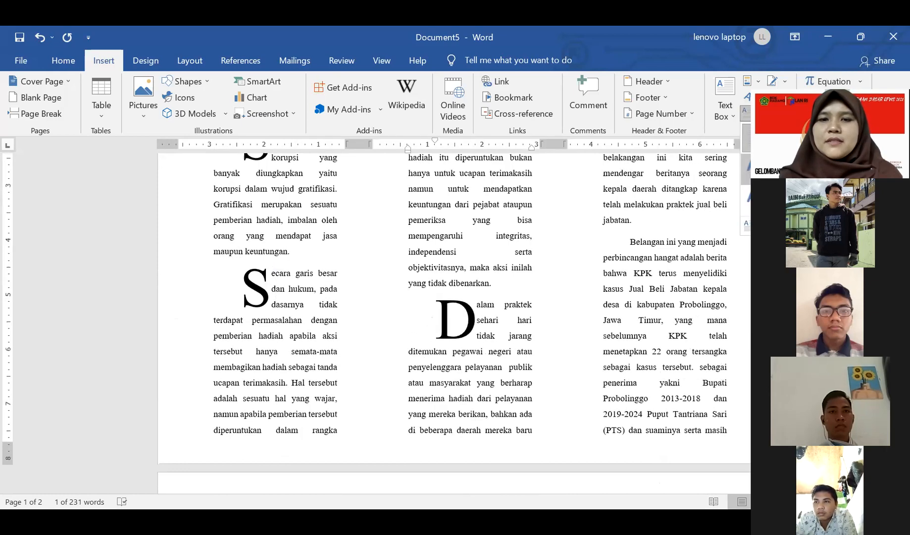
pyautogui.scroll(2, 595, 287)
pyautogui.click(624, 322)
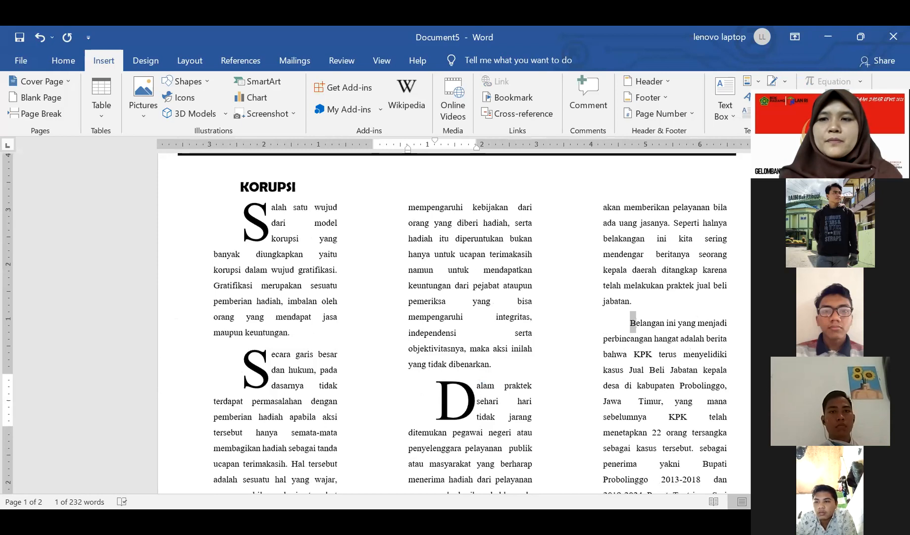
pyautogui.click(746, 114)
pyautogui.click(765, 169)
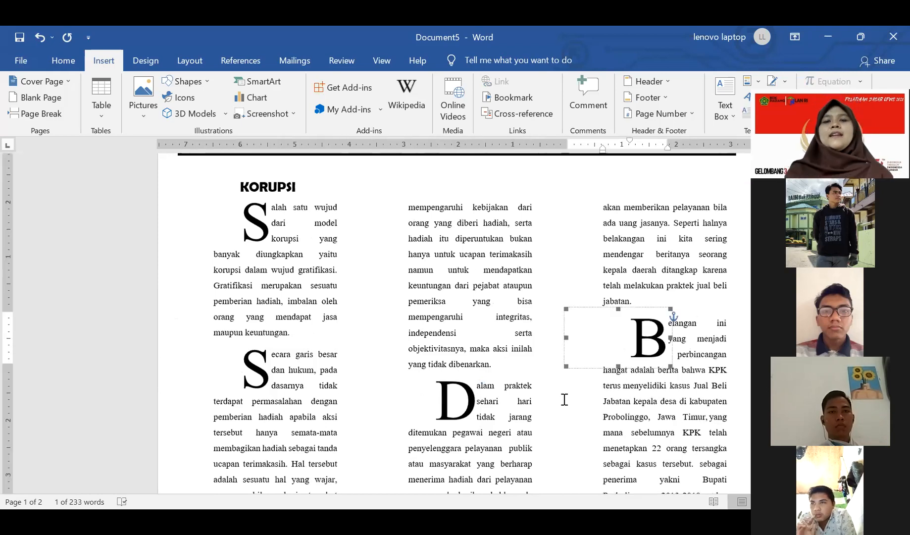
pyautogui.scroll(-4, 563, 391)
pyautogui.scroll(5, 510, 383)
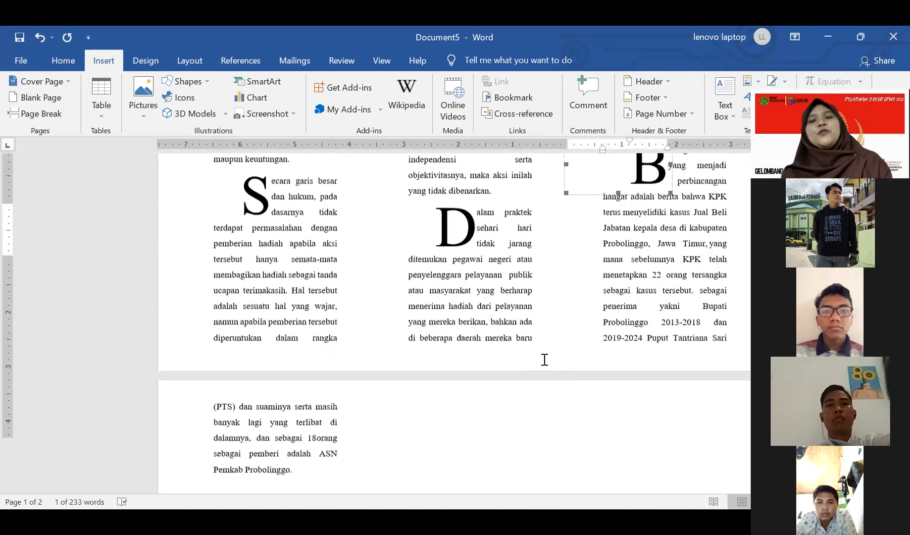
# Arrange the article section in two columns with a line between them
pyautogui.click(407, 361)
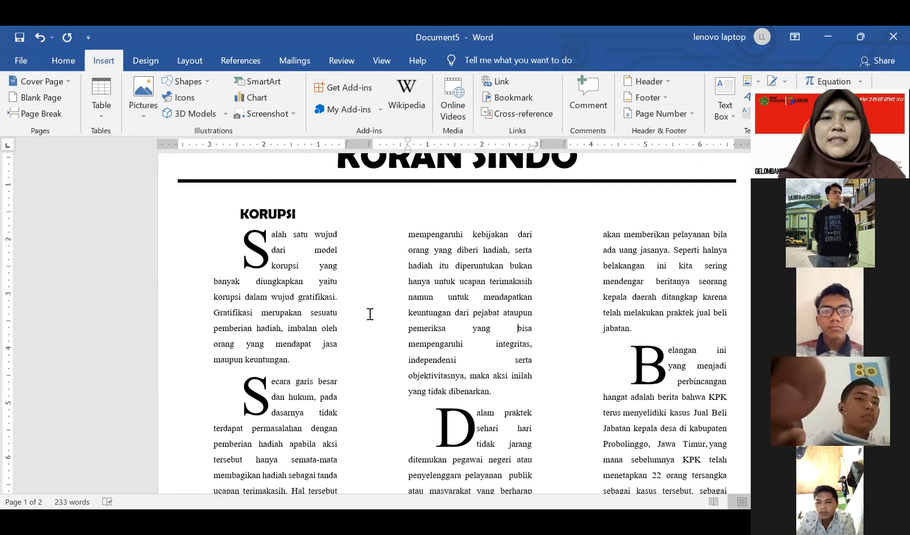
pyautogui.scroll(-4, 357, 369)
pyautogui.scroll(5, 361, 366)
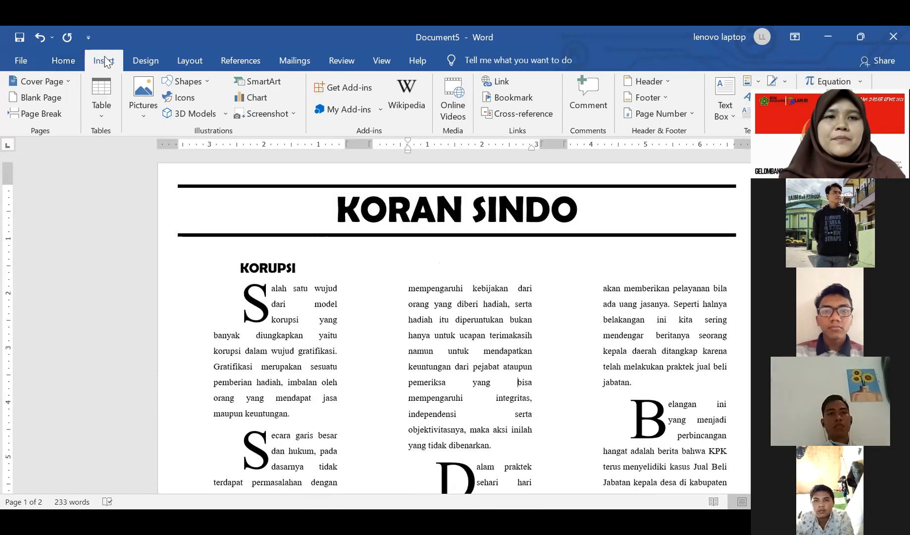
pyautogui.click(67, 62)
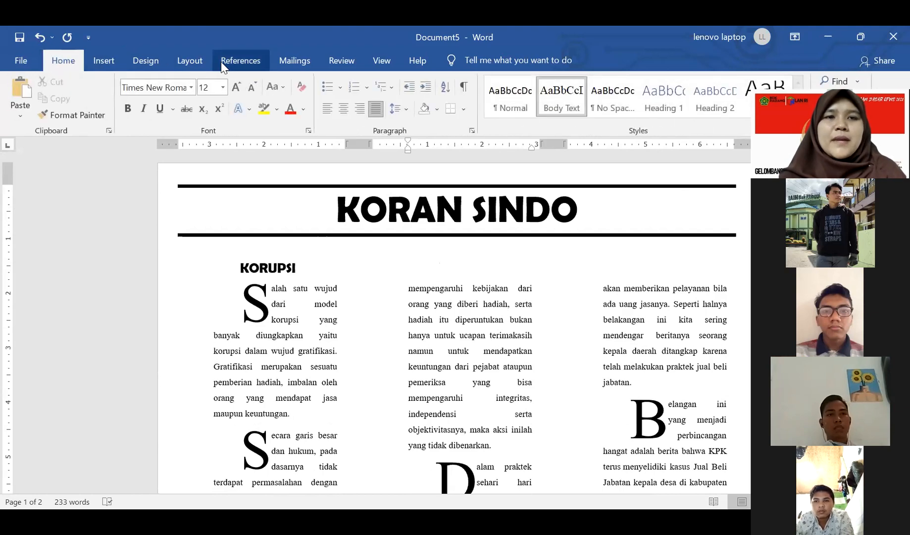
pyautogui.click(194, 62)
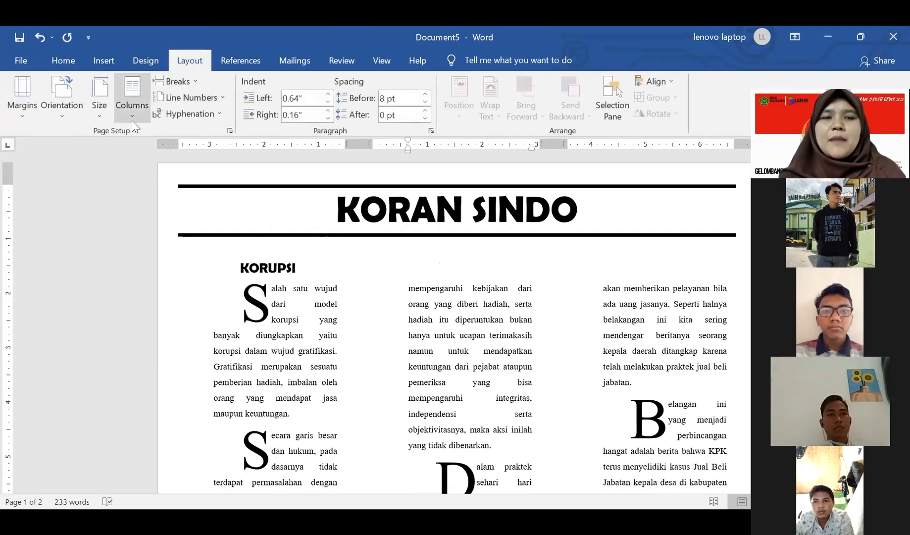
pyautogui.click(131, 120)
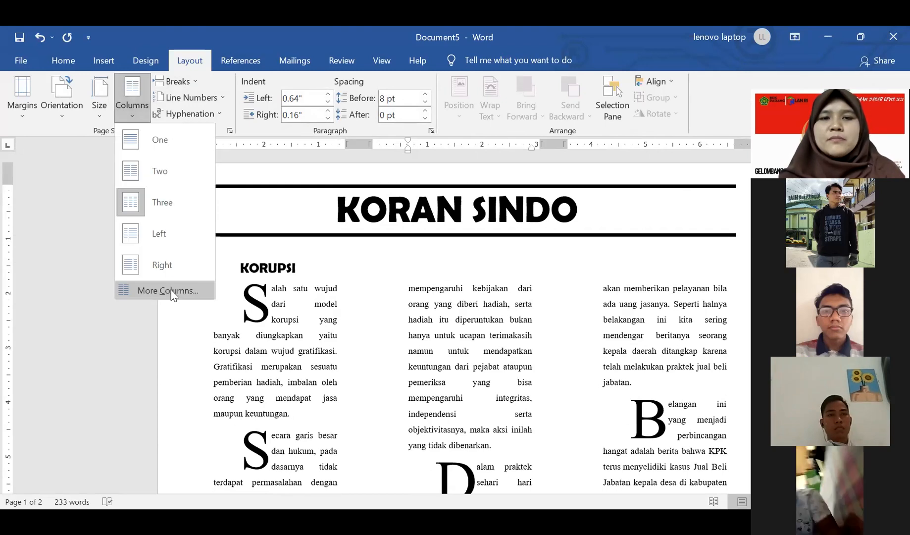
pyautogui.click(168, 291)
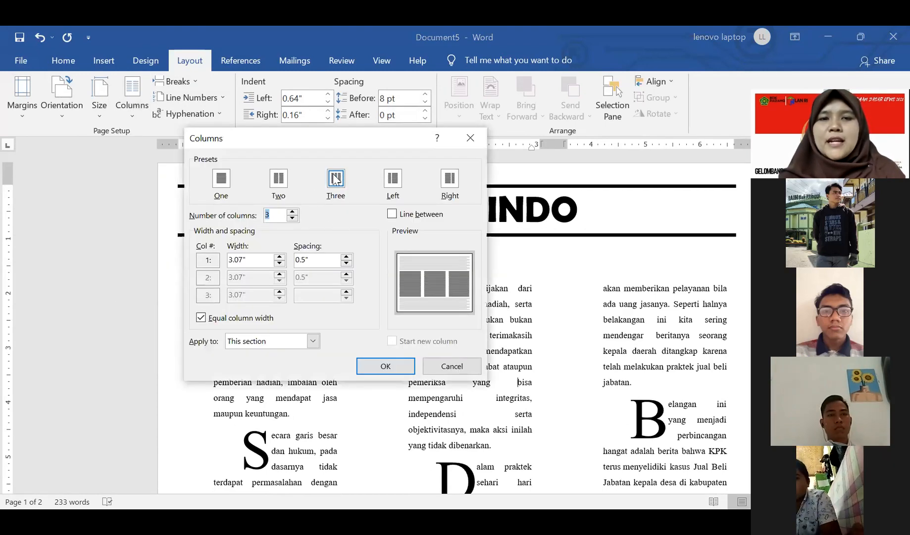
pyautogui.click(281, 181)
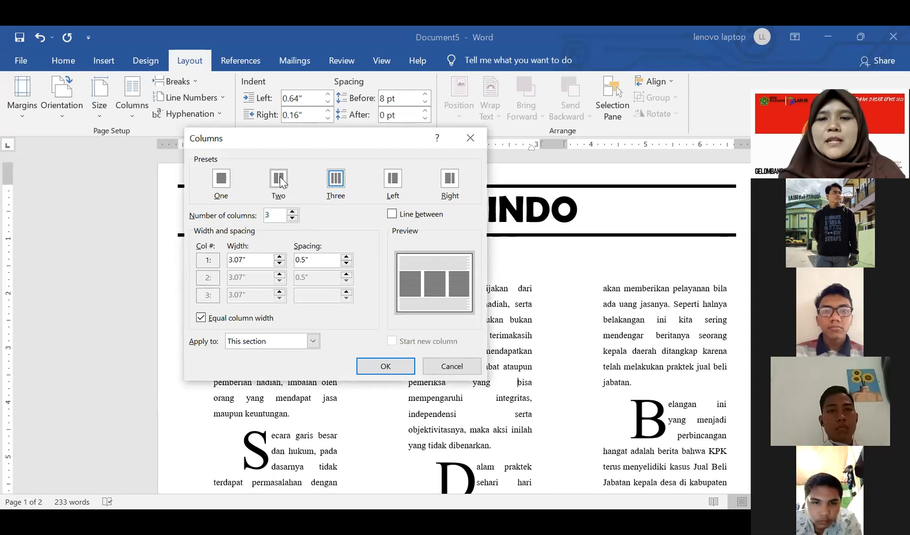
pyautogui.click(396, 216)
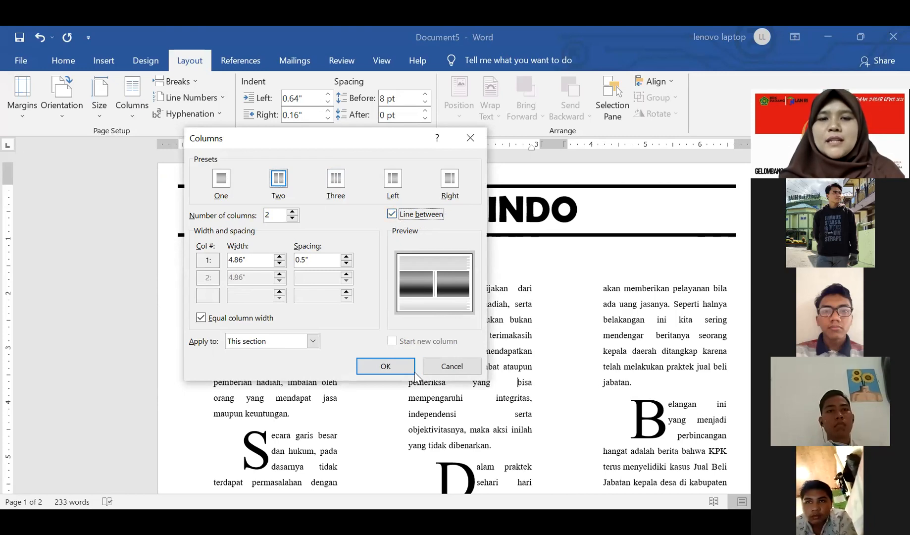
pyautogui.click(399, 367)
pyautogui.scroll(-3, 445, 366)
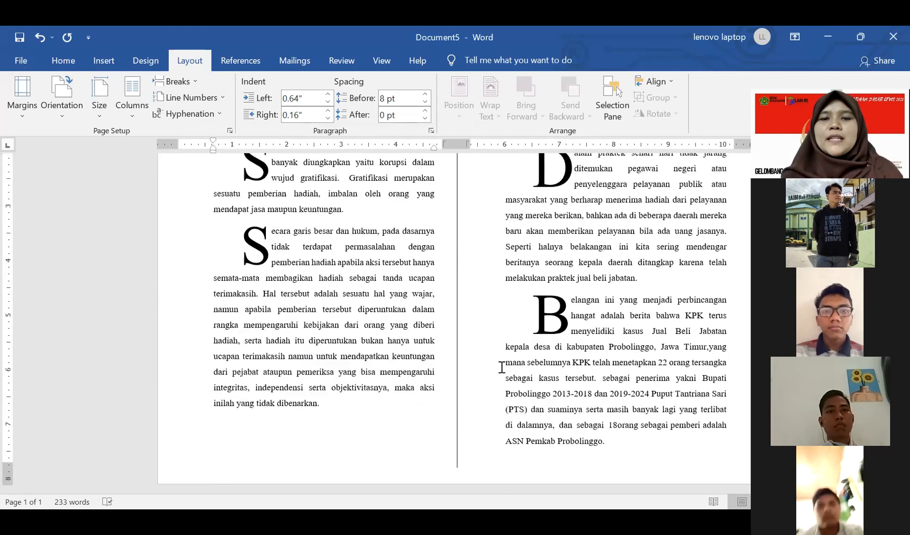
pyautogui.scroll(4, 502, 367)
pyautogui.scroll(1, 502, 367)
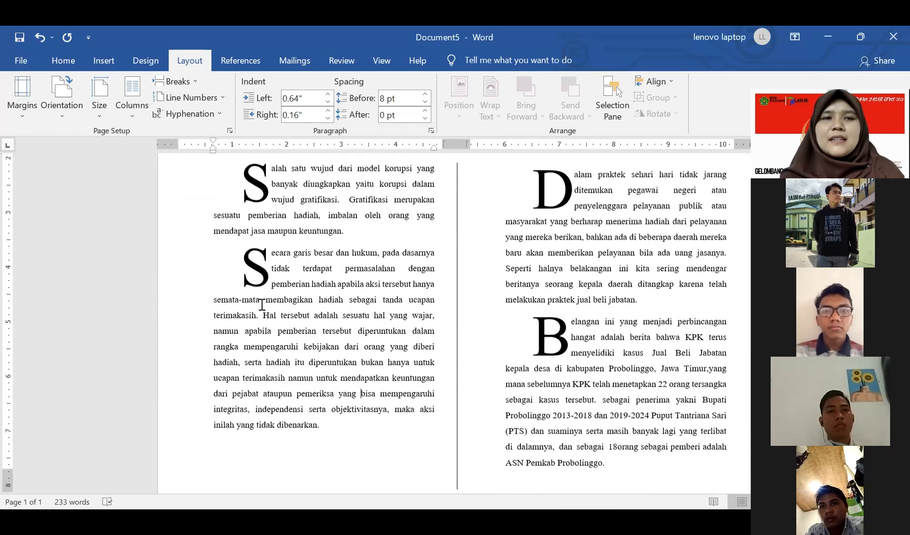
# Change the article section to three columns, keeping the line between them
pyautogui.scroll(3, 218, 187)
pyautogui.click(136, 118)
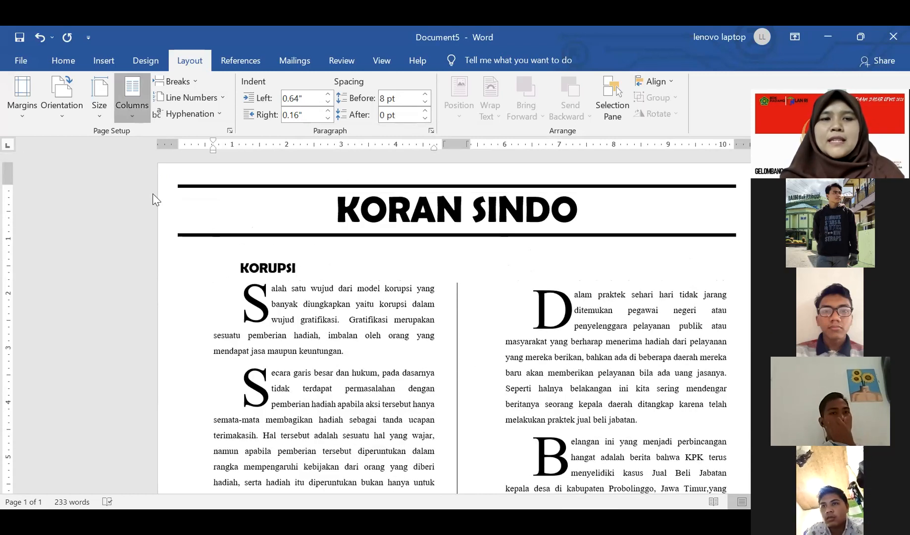
pyautogui.click(152, 209)
pyautogui.scroll(-6, 483, 311)
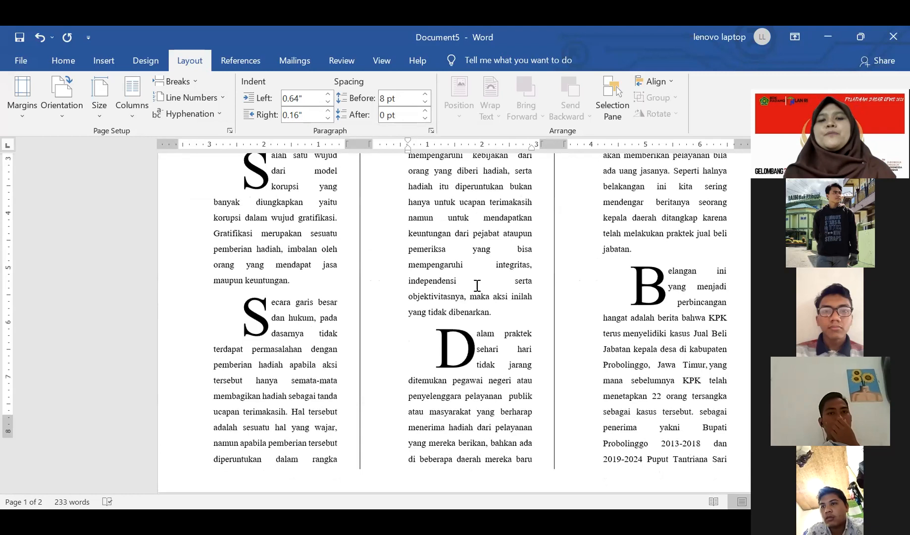
pyautogui.scroll(7, 474, 295)
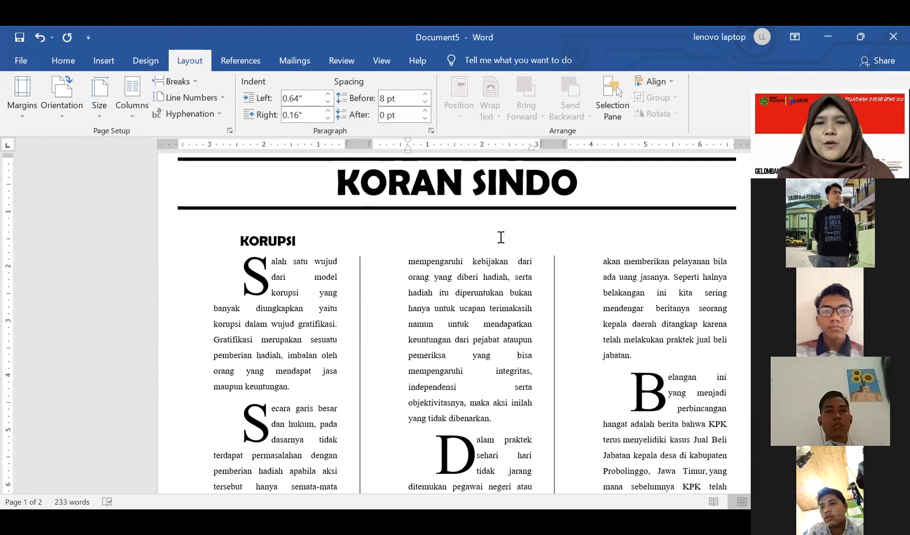
pyautogui.scroll(1, 487, 308)
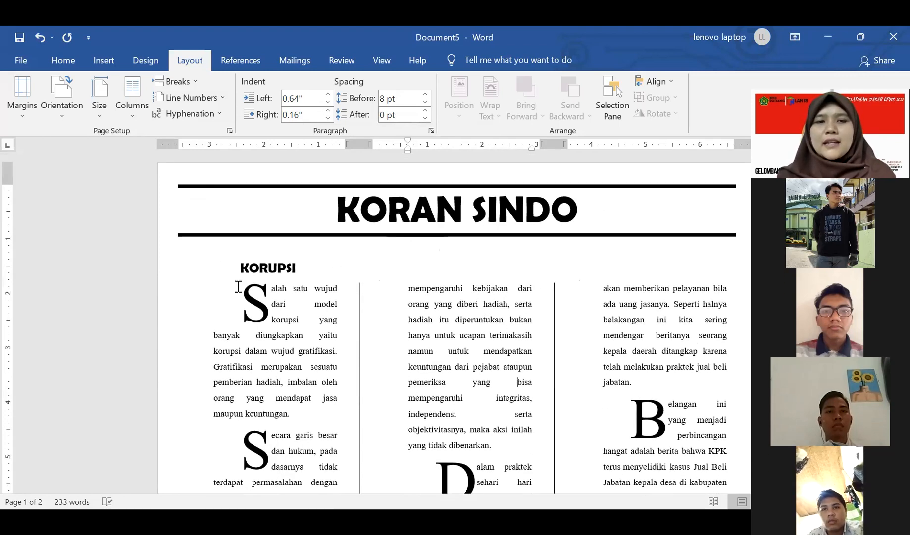
pyautogui.click(331, 321)
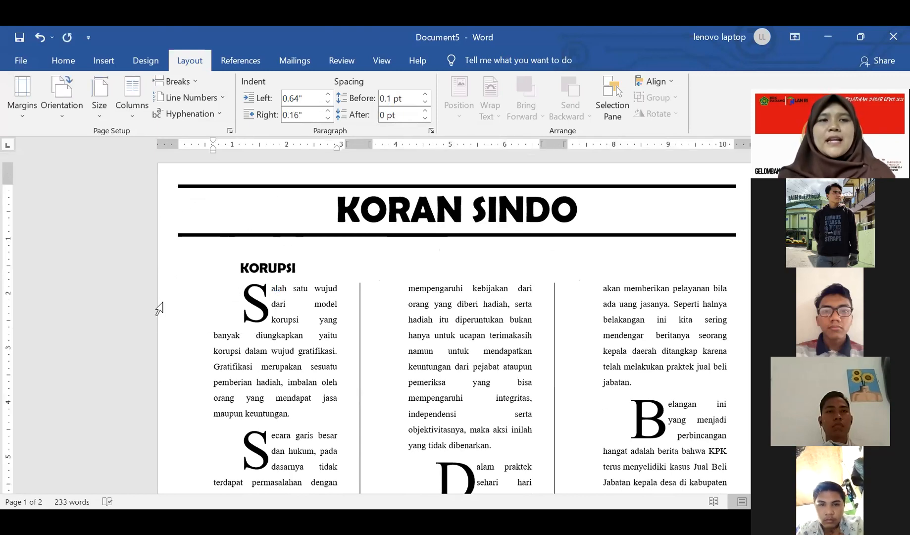
pyautogui.click(110, 61)
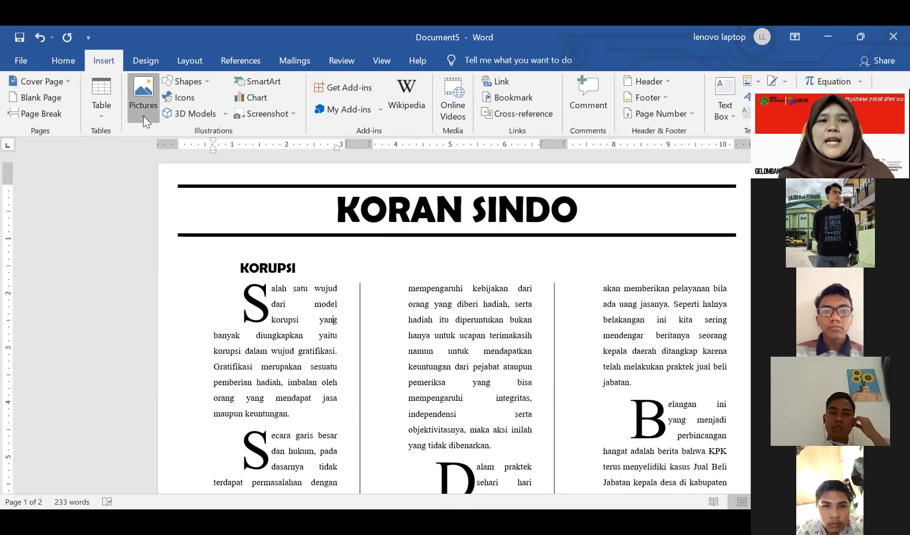
pyautogui.click(144, 119)
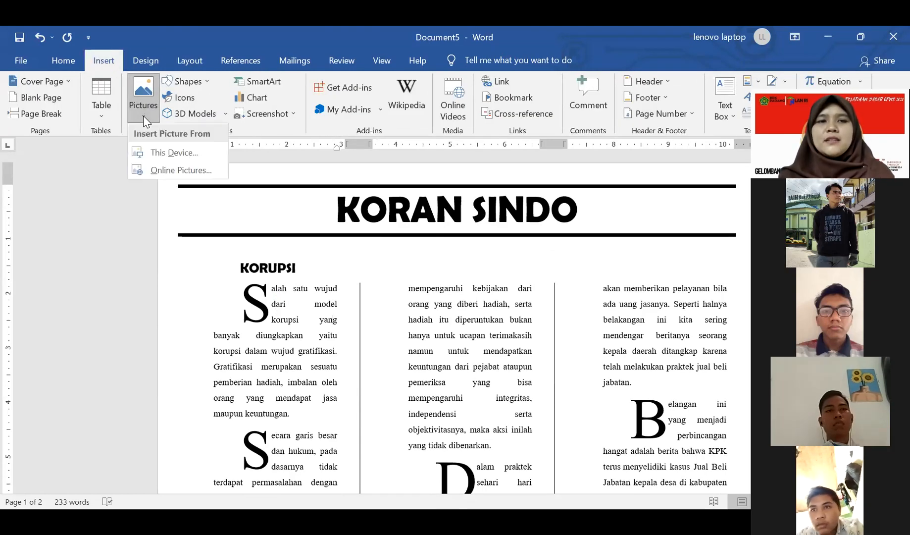
pyautogui.click(168, 152)
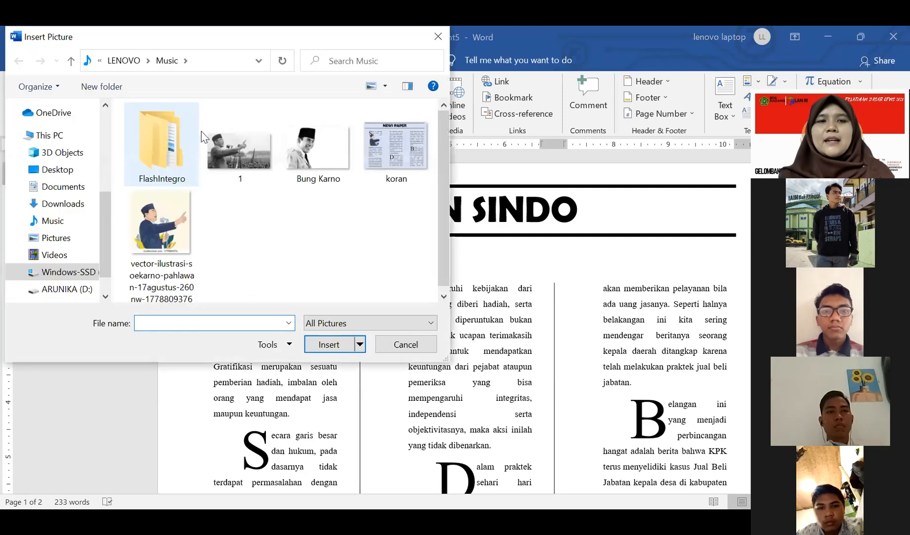
pyautogui.click(166, 233)
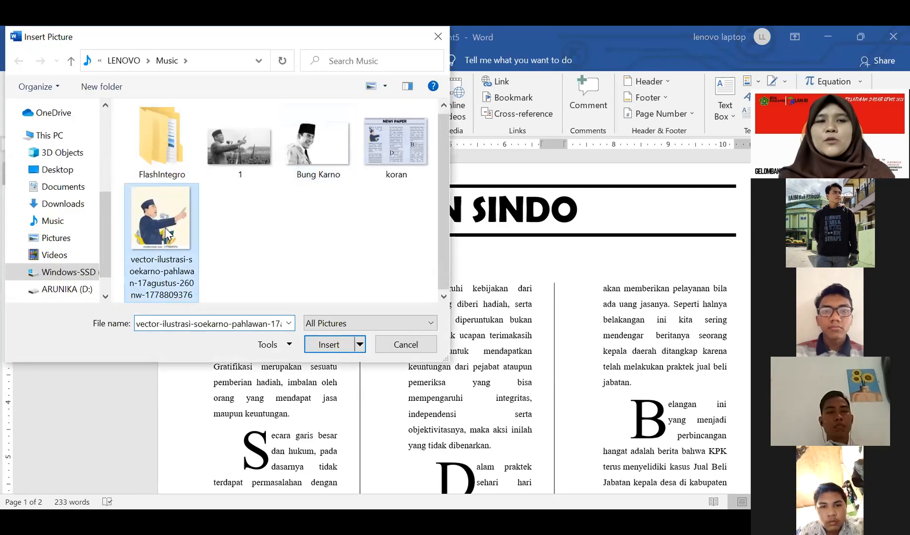
pyautogui.click(323, 345)
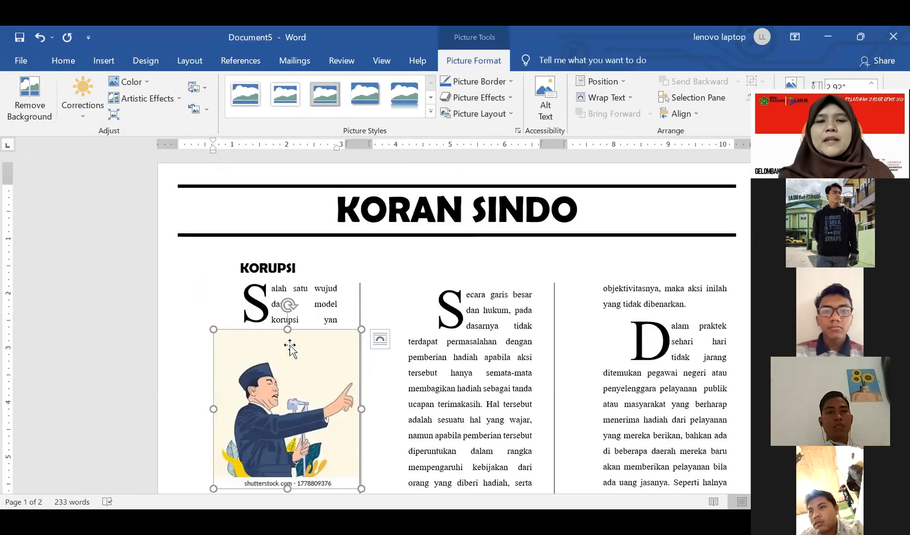
# Set the inserted illustration's text wrapping to In Front of Text and move it over the middle column
pyautogui.scroll(-3, 292, 346)
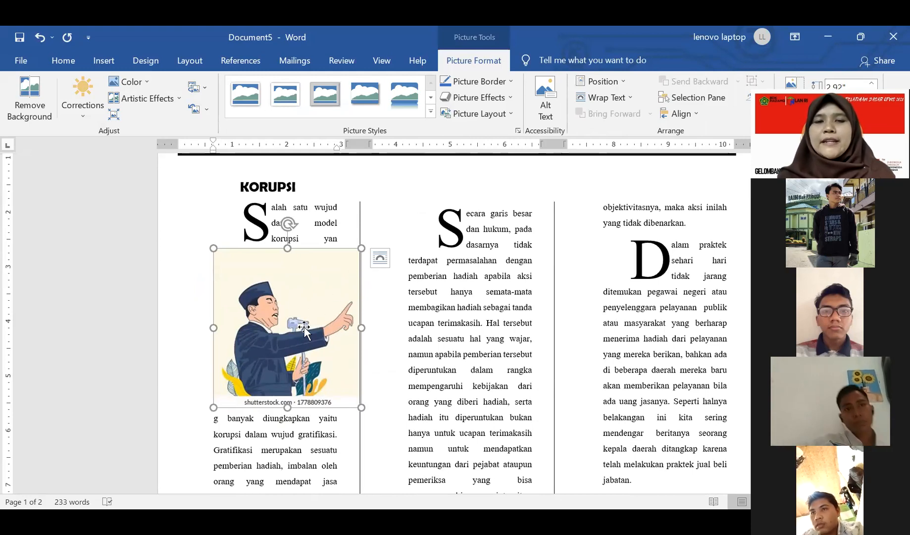
pyautogui.click(498, 320)
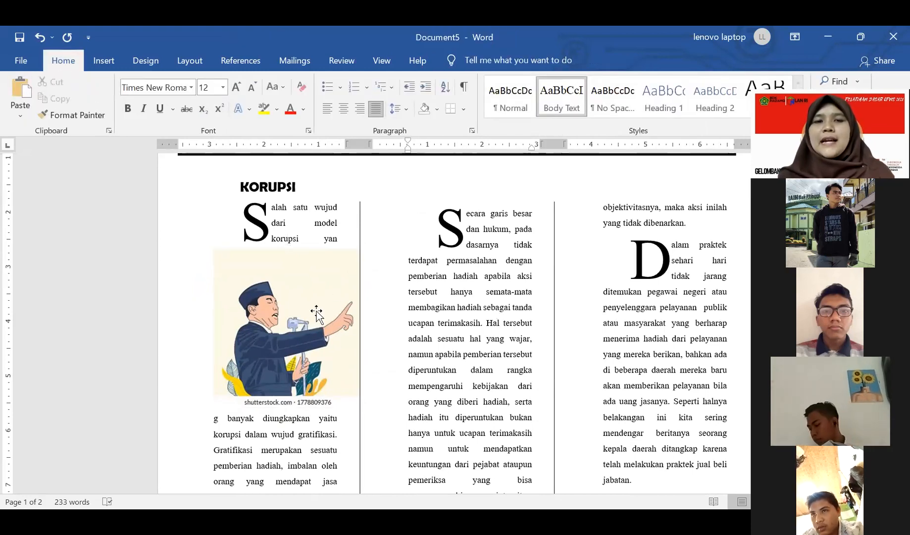
pyautogui.click(316, 312)
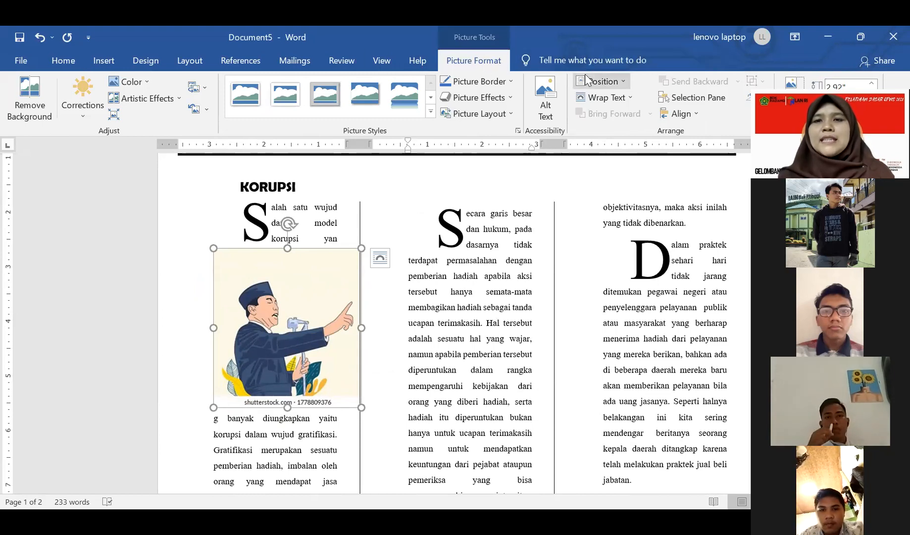
pyautogui.click(630, 98)
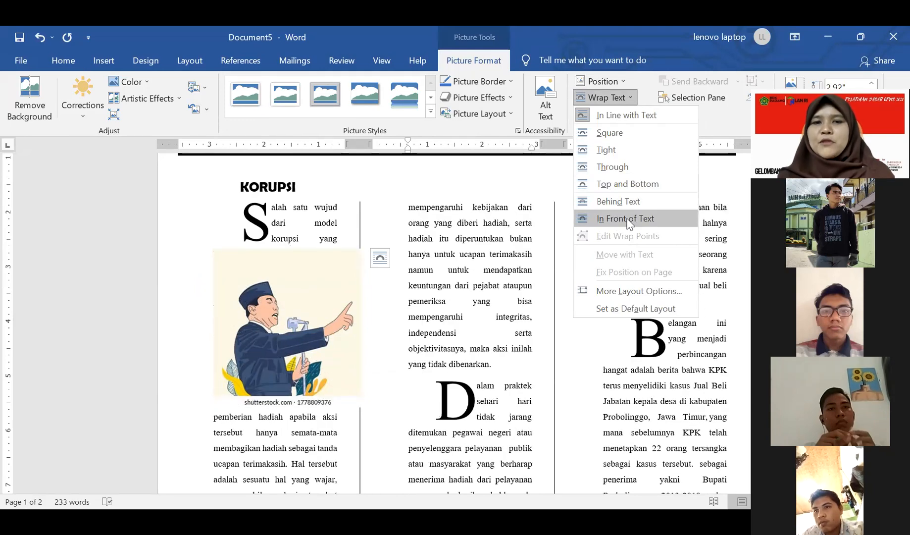
pyautogui.click(625, 218)
pyautogui.moveTo(335, 386); pyautogui.dragTo(455, 266)
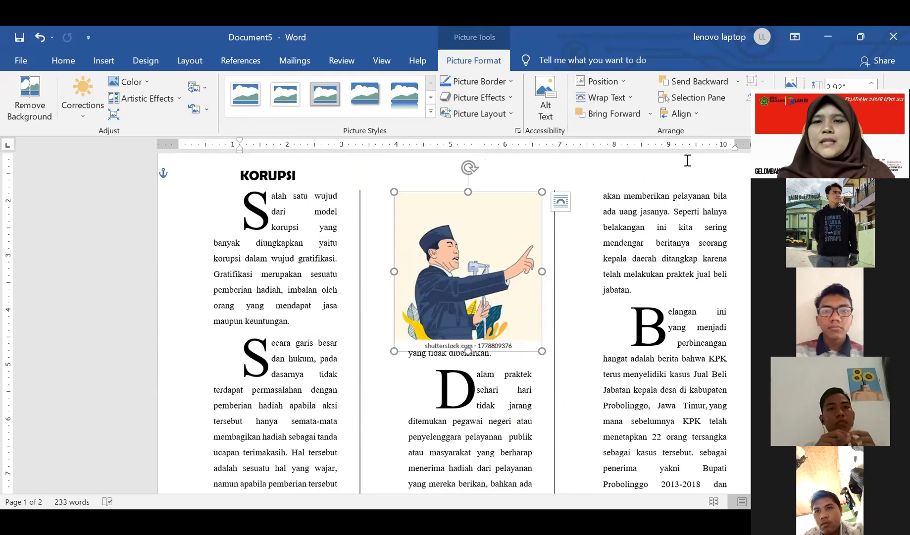
# Set the illustration's text wrapping to Through and move it slightly lower within the middle column
pyautogui.click(630, 96)
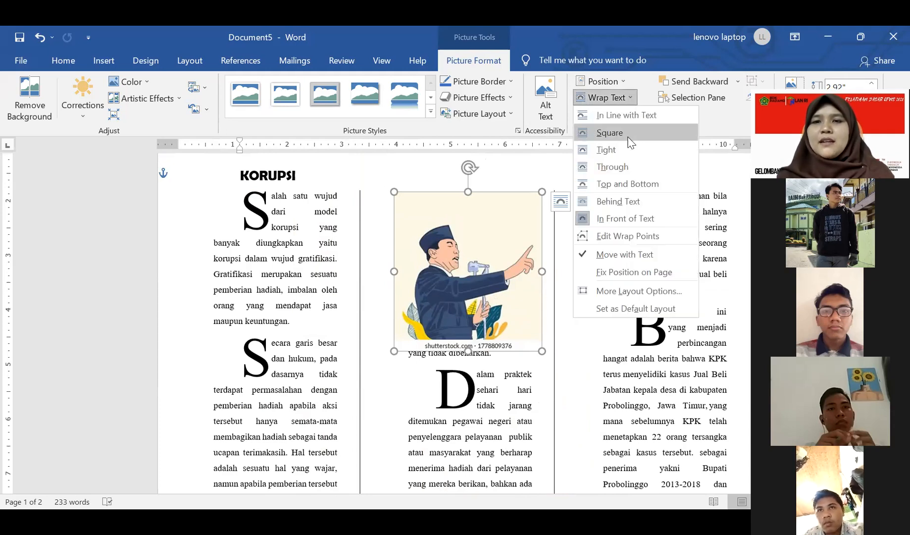
pyautogui.click(620, 166)
pyautogui.moveTo(458, 281); pyautogui.dragTo(441, 326)
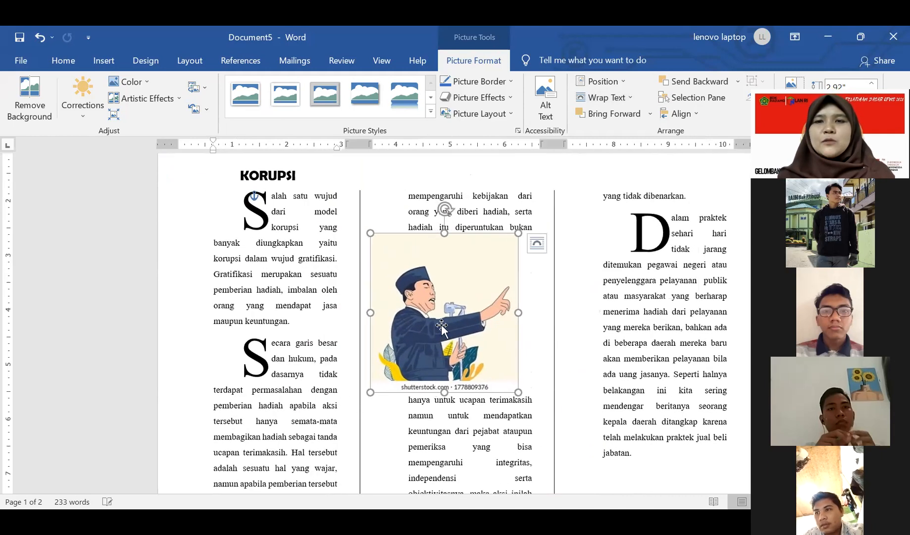
# Set the illustration's left and right distances from text to 0" in its layout options
pyautogui.click(634, 102)
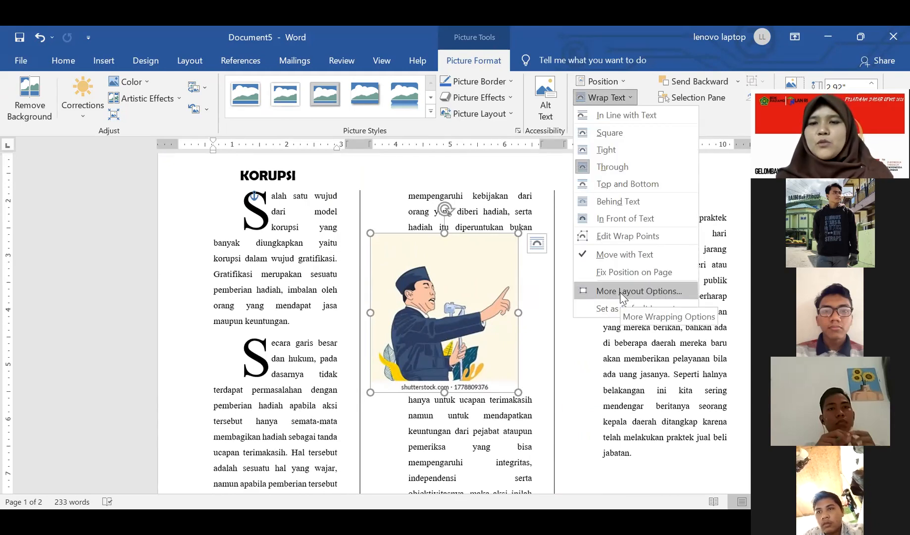
pyautogui.click(623, 296)
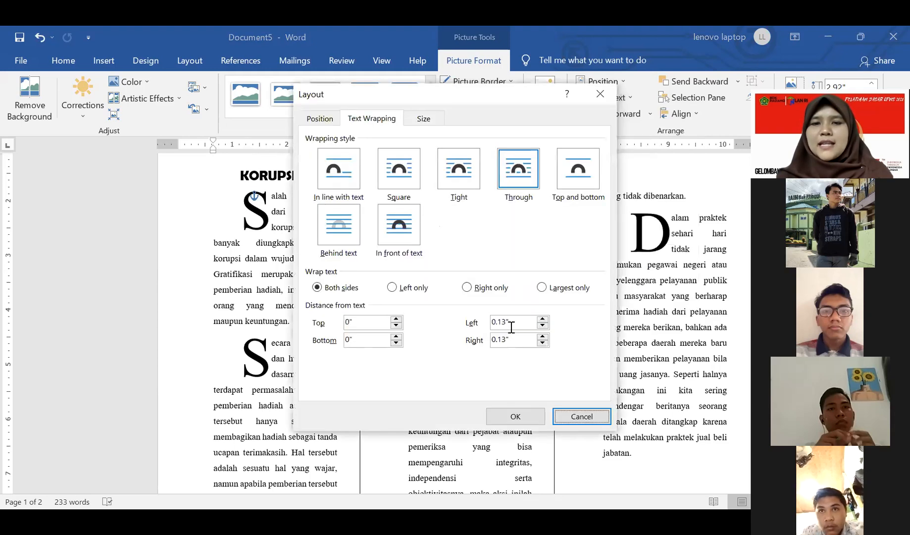
pyautogui.moveTo(503, 325); pyautogui.dragTo(483, 324)
pyautogui.write('0')
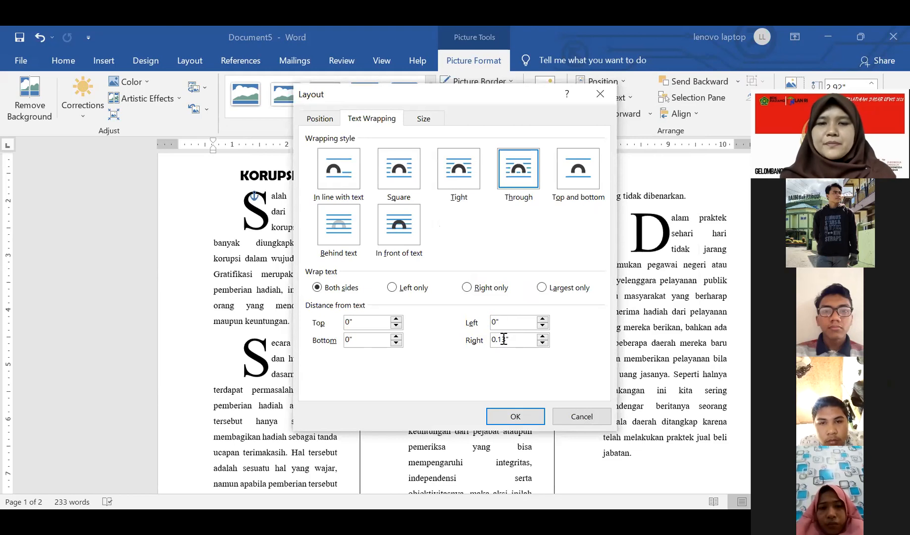
pyautogui.moveTo(505, 339); pyautogui.dragTo(478, 338)
pyautogui.write('0')
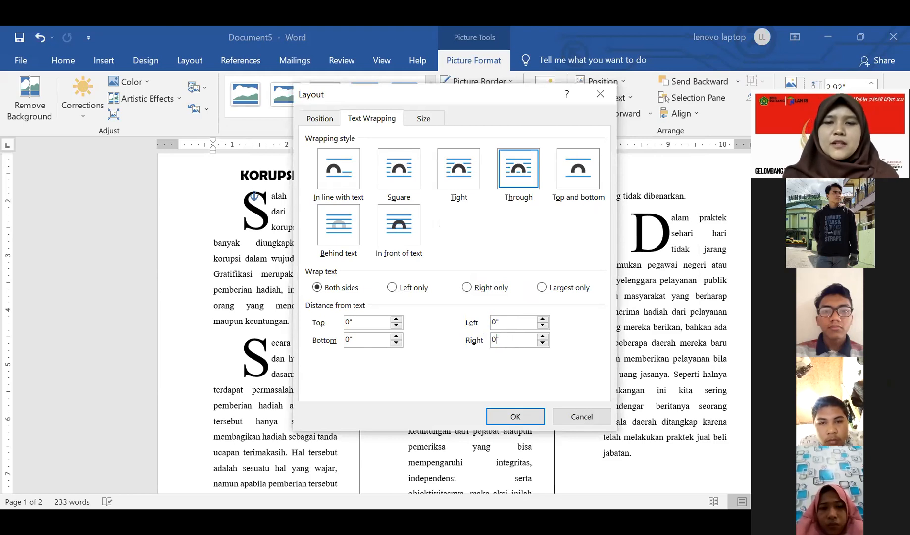
pyautogui.click(517, 416)
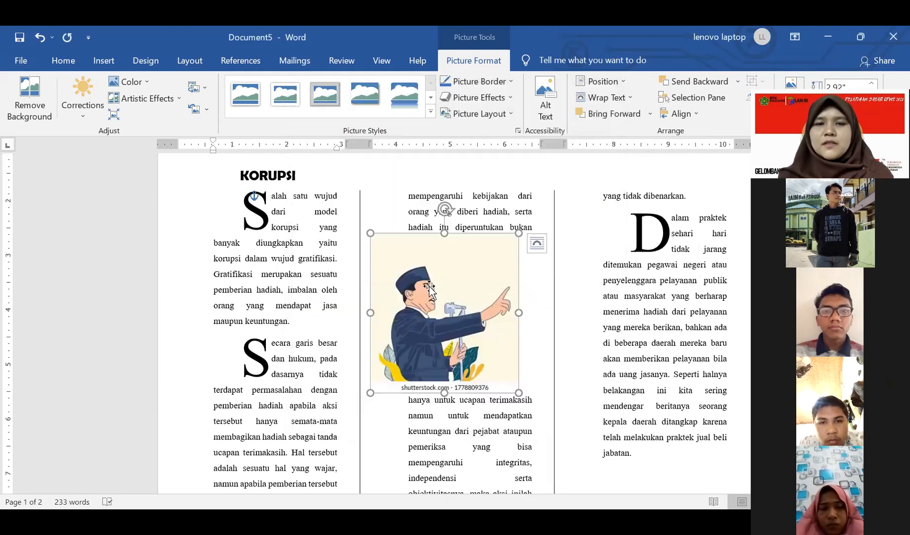
# Move the illustration from the middle column onto the first column and remove its background, keeping the automatic selection
pyautogui.moveTo(390, 340); pyautogui.dragTo(277, 287)
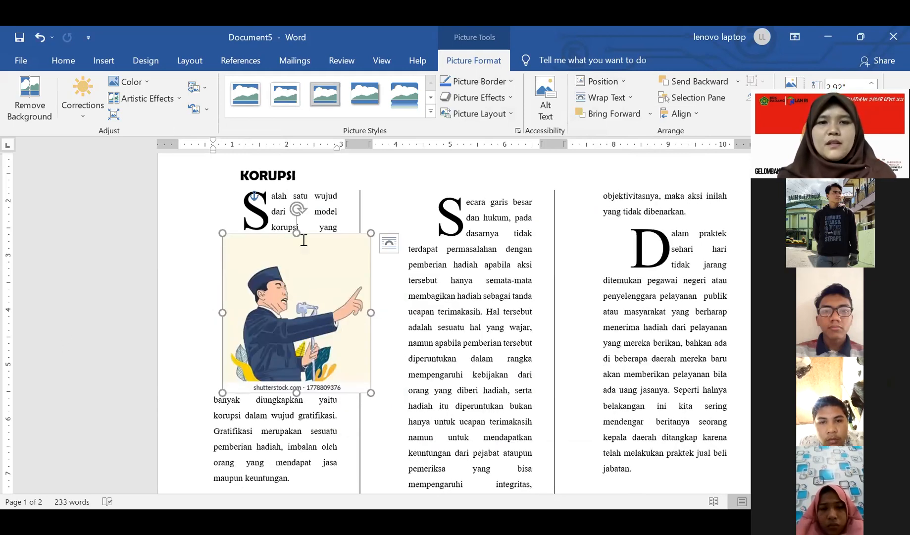
pyautogui.click(444, 358)
pyautogui.click(323, 279)
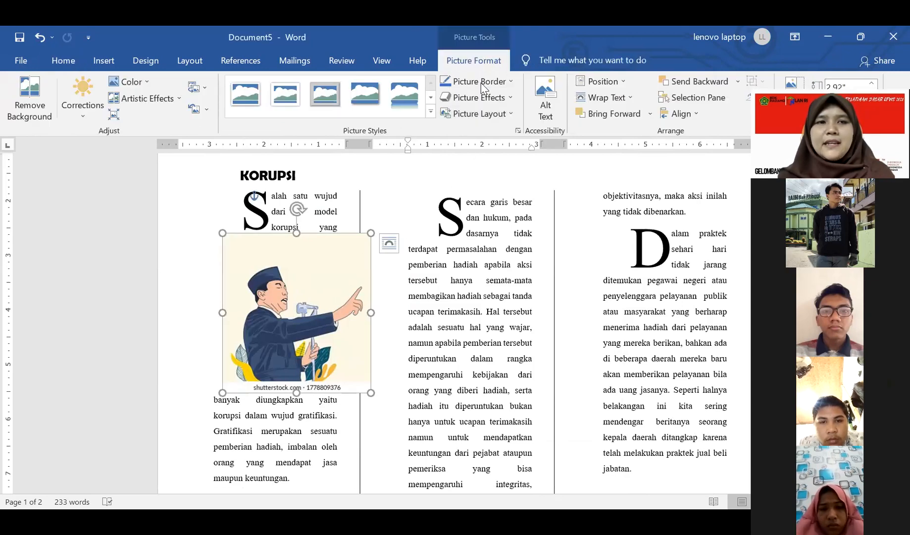
pyautogui.click(31, 109)
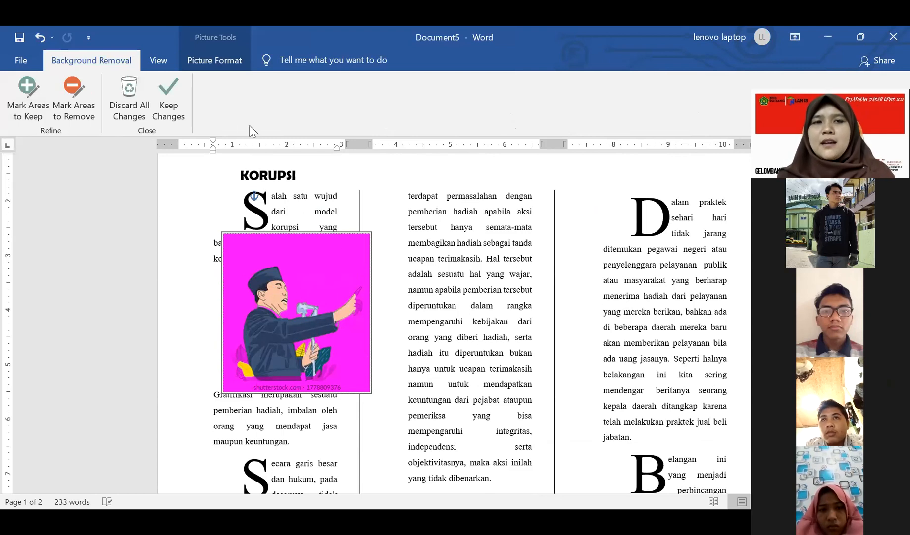
pyautogui.click(174, 86)
# Reposition the illustration within the first column, just below the opening lines beside the first drop cap
pyautogui.moveTo(262, 290); pyautogui.dragTo(305, 254)
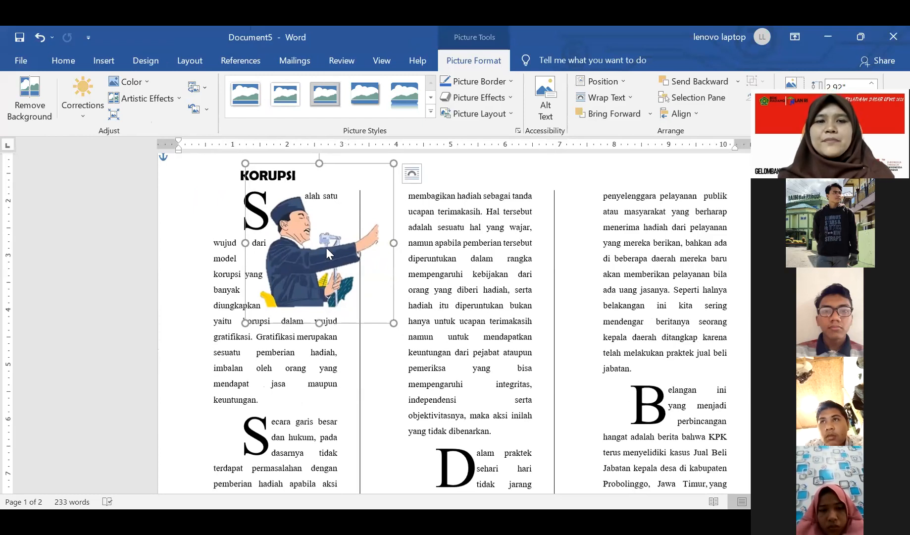
pyautogui.moveTo(305, 279); pyautogui.dragTo(240, 421)
pyautogui.moveTo(328, 431); pyautogui.dragTo(266, 312)
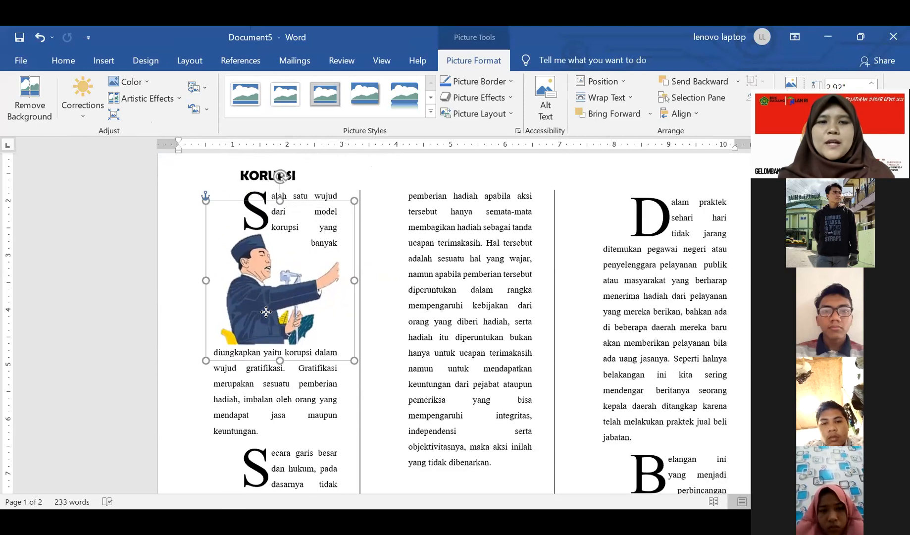
pyautogui.click(596, 310)
# Set the page colour of the document to light orange
pyautogui.scroll(3, 471, 308)
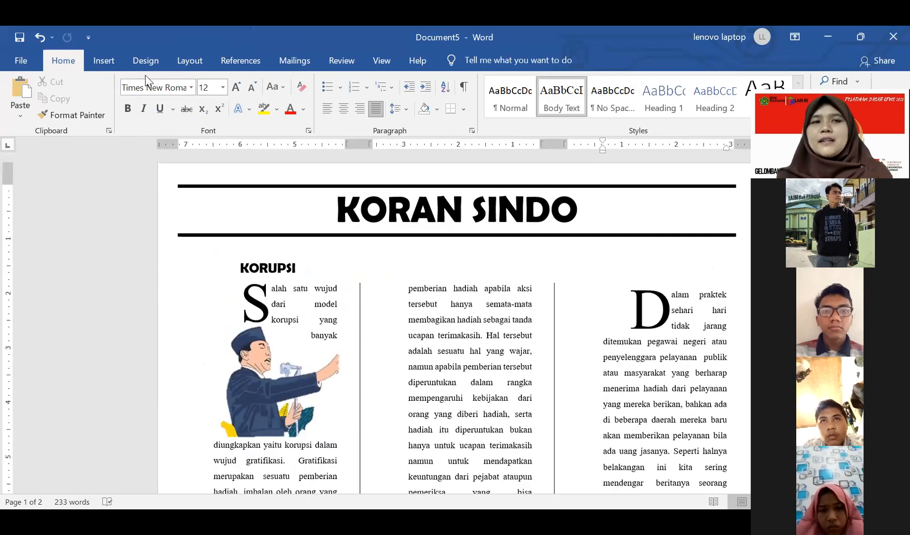
pyautogui.click(145, 61)
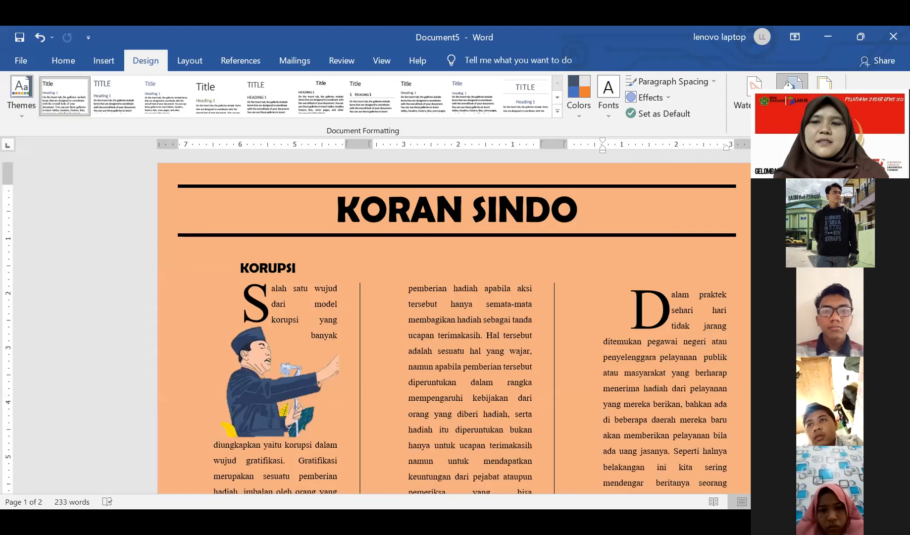
pyautogui.scroll(-5, 529, 276)
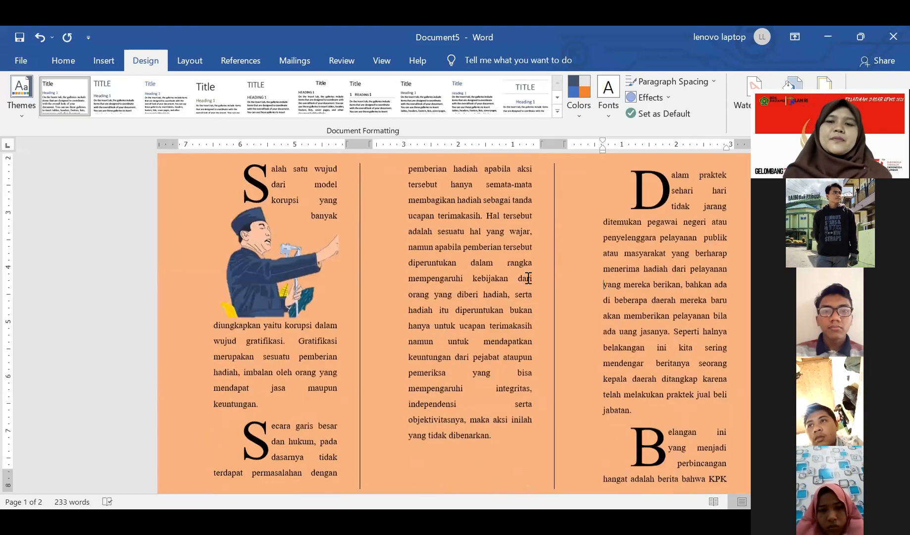
pyautogui.scroll(3, 528, 276)
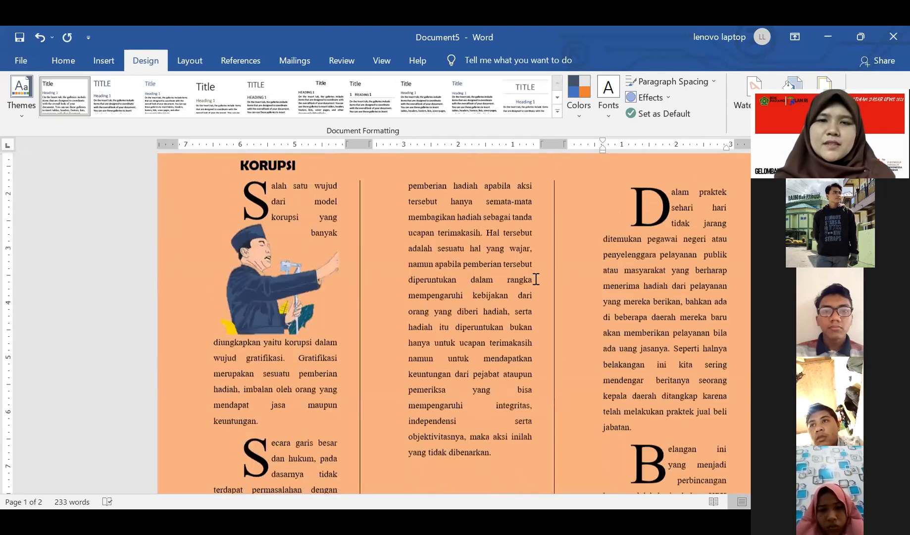
pyautogui.scroll(2, 535, 279)
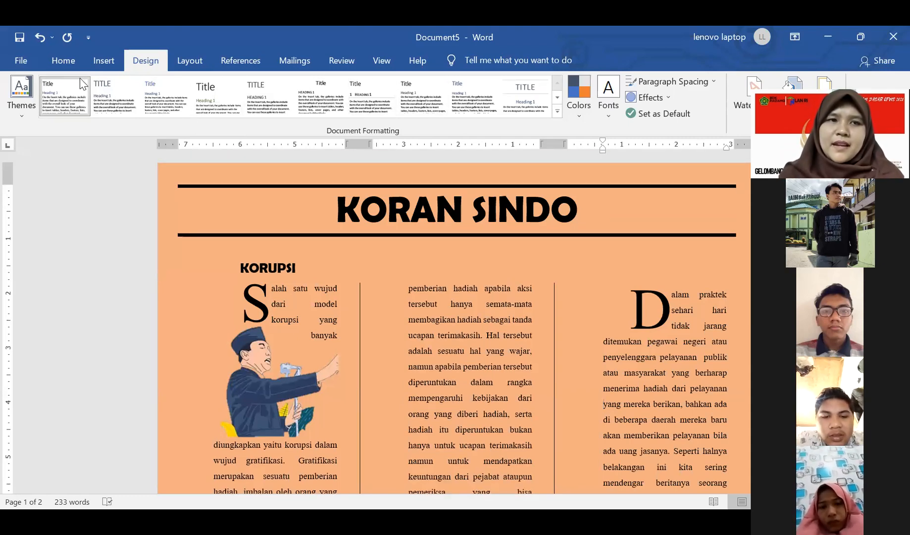
pyautogui.click(51, 56)
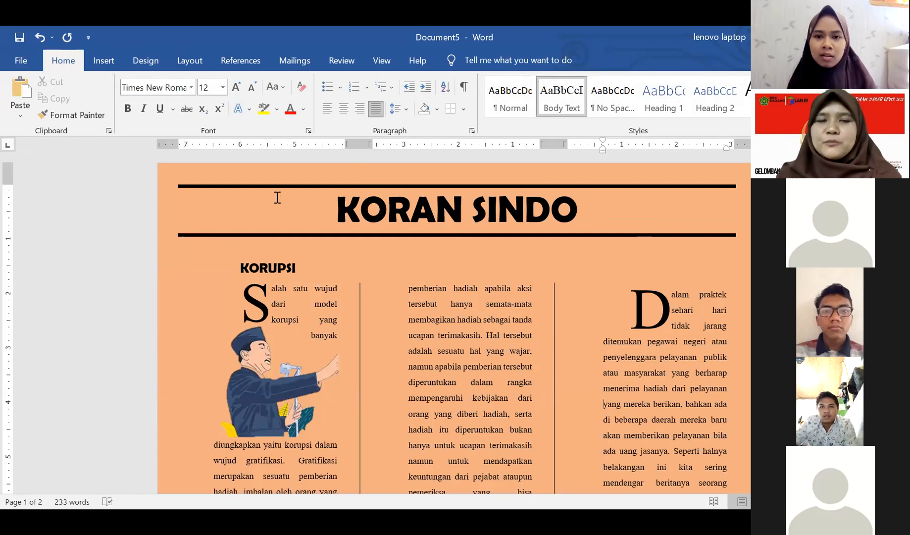
pyautogui.click(300, 316)
pyautogui.click(361, 258)
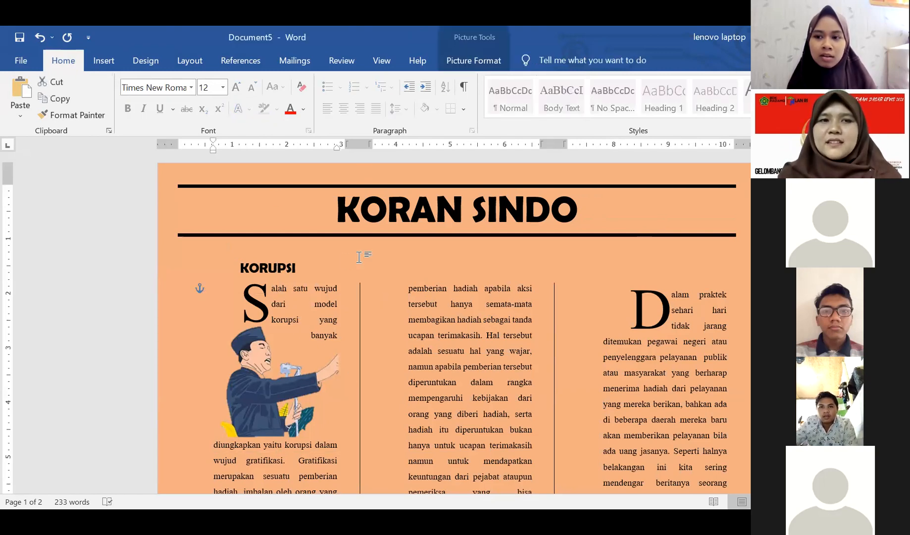
pyautogui.click(107, 63)
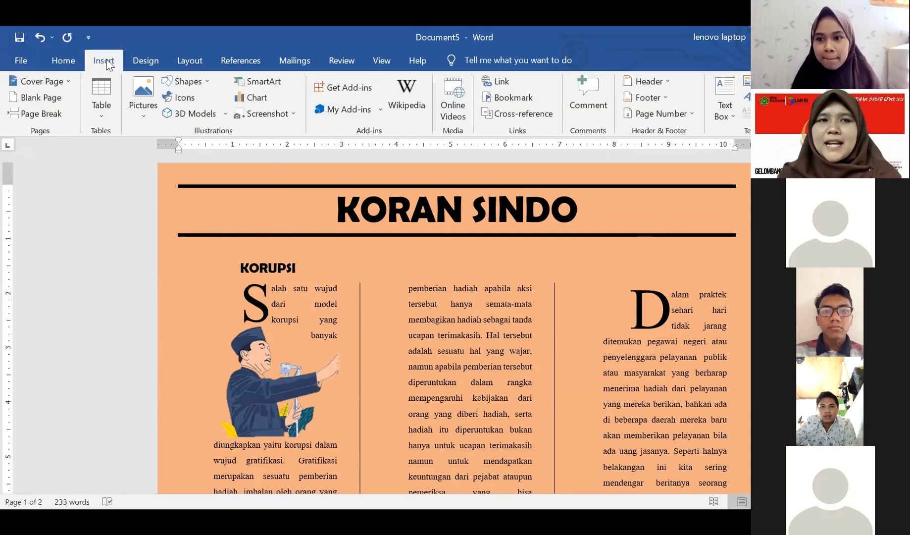
pyautogui.click(74, 62)
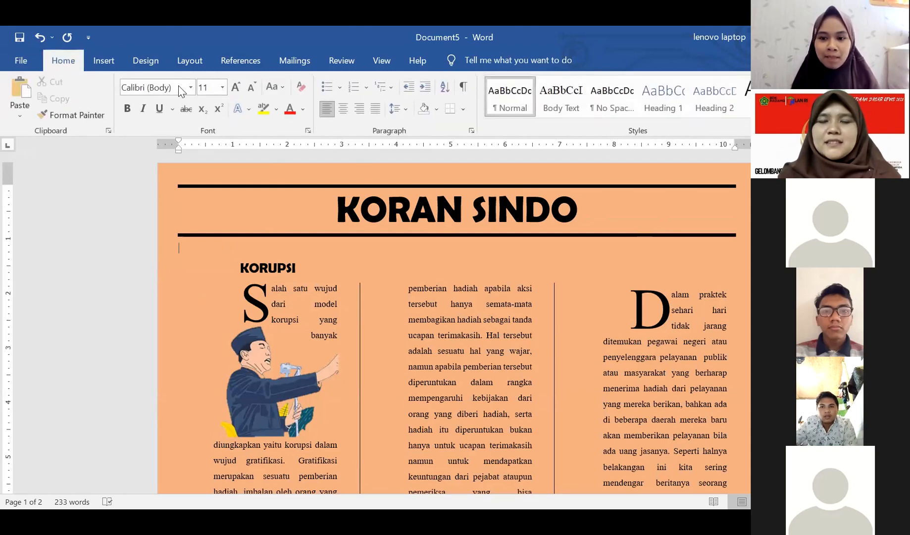
pyautogui.click(331, 303)
pyautogui.click(199, 270)
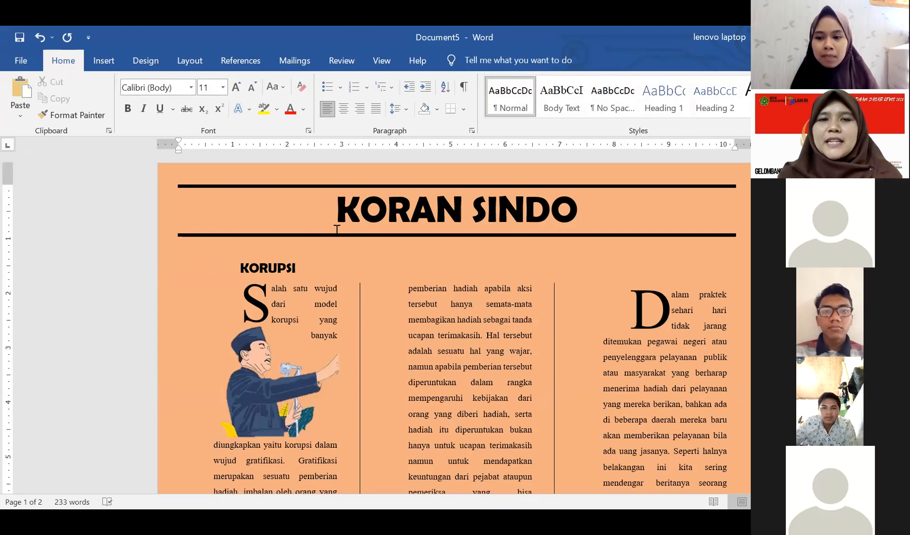
# Examine the font formatting of the KORAN SINDO masthead, the KORUPSI heading and the article's opening paragraph
pyautogui.click(413, 203)
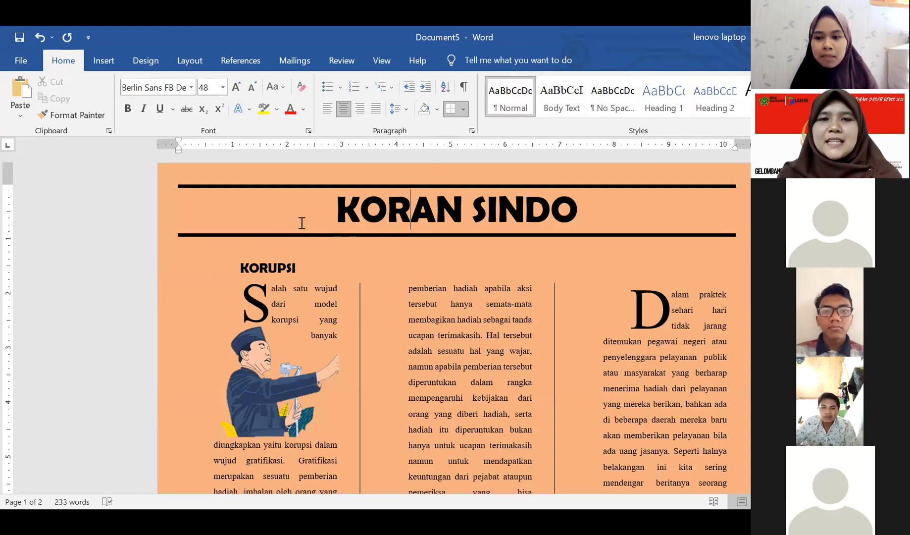
pyautogui.moveTo(580, 209); pyautogui.dragTo(390, 220)
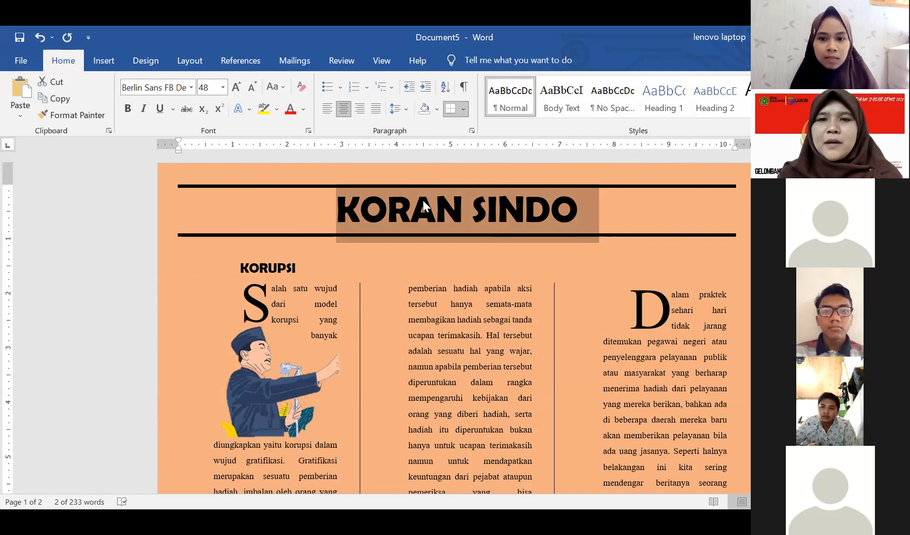
pyautogui.click(189, 262)
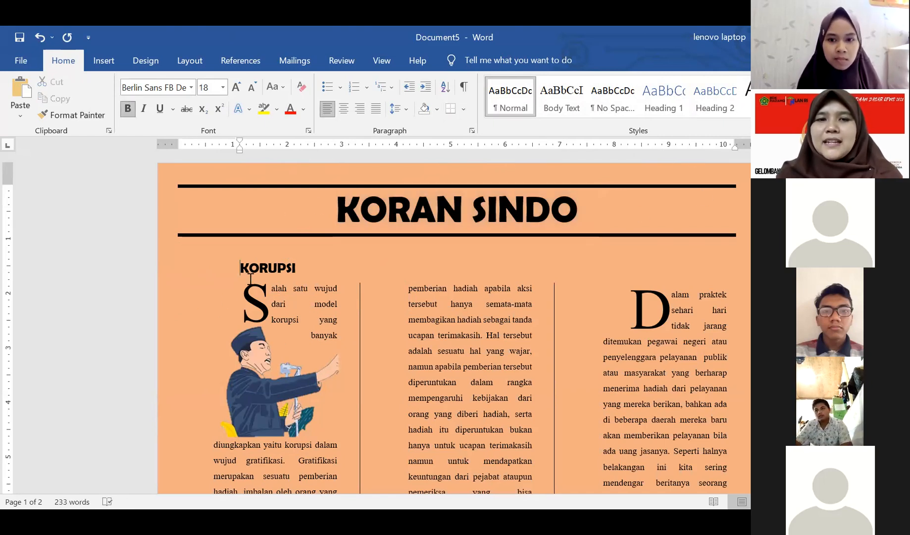
pyautogui.click(314, 288)
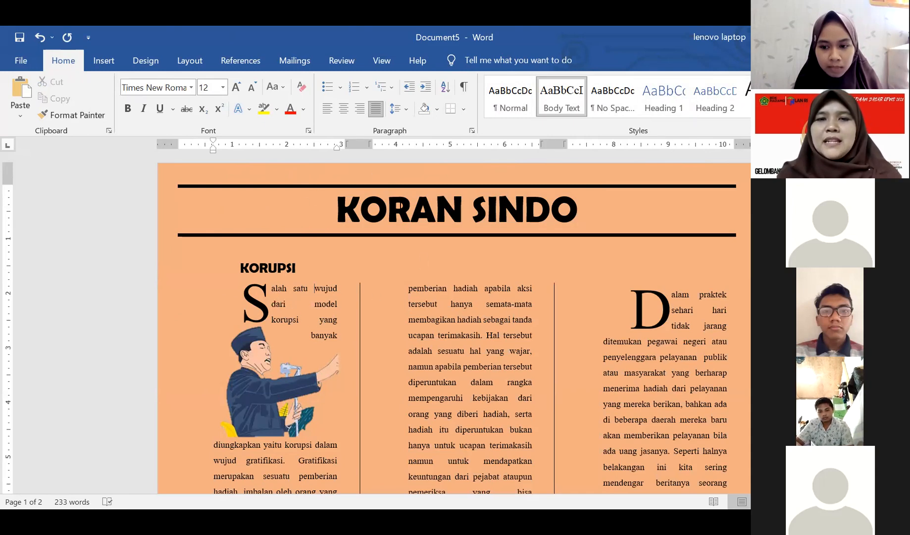
pyautogui.click(393, 196)
pyautogui.moveTo(282, 205); pyautogui.dragTo(576, 214)
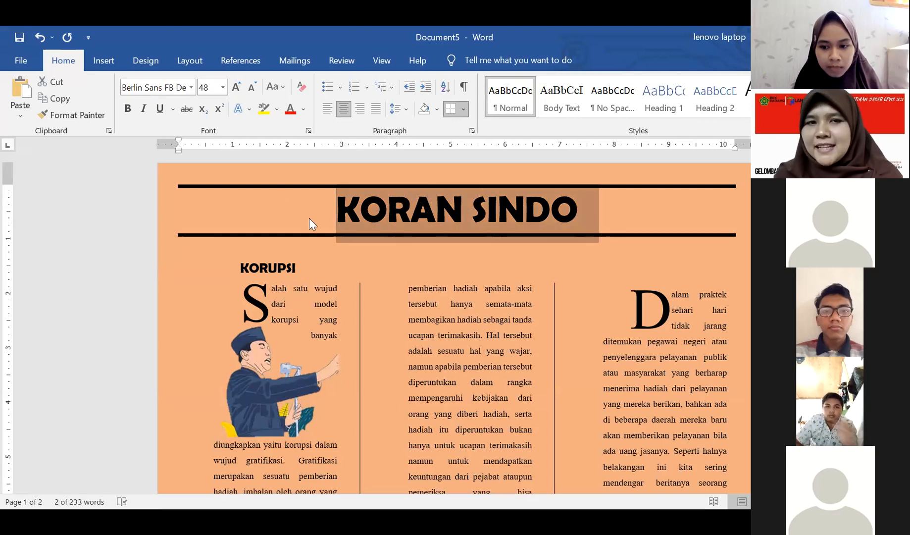
pyautogui.click(321, 335)
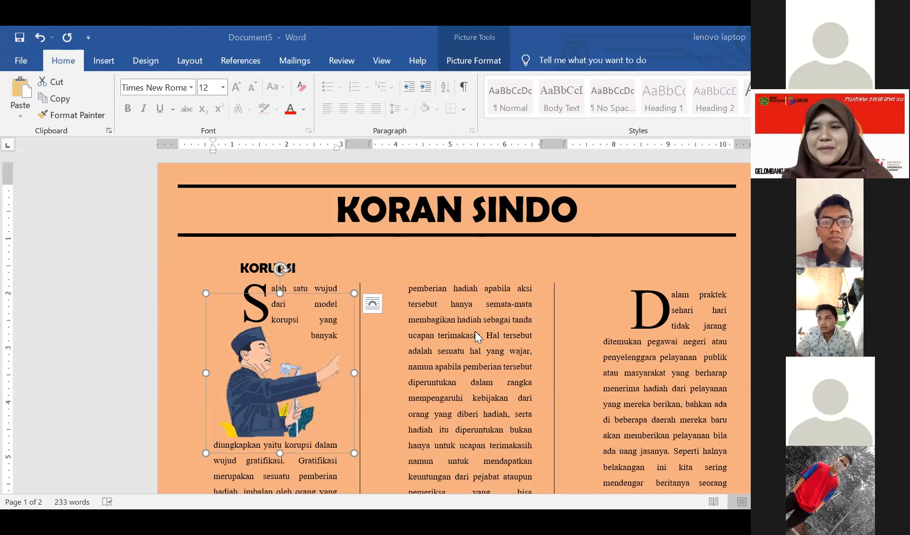
pyautogui.click(422, 199)
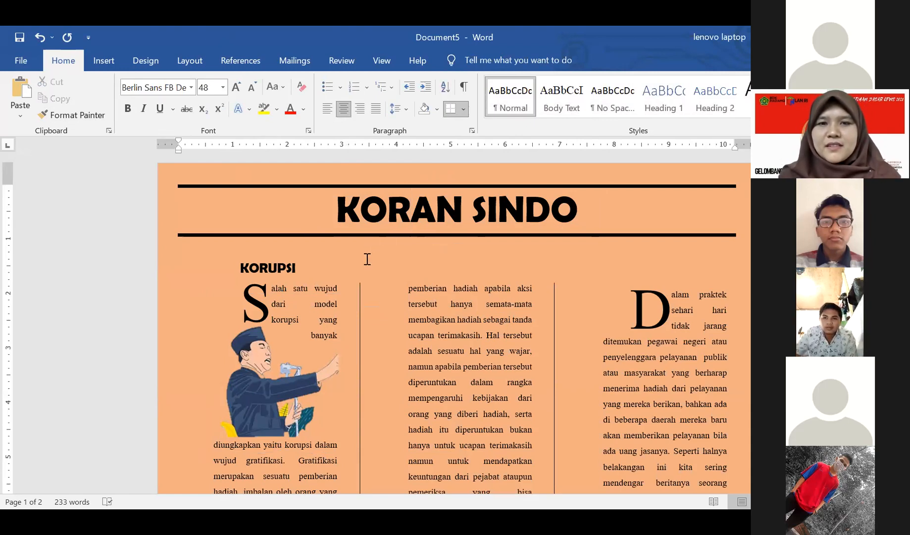
pyautogui.moveTo(597, 201); pyautogui.dragTo(365, 216)
pyautogui.click(303, 267)
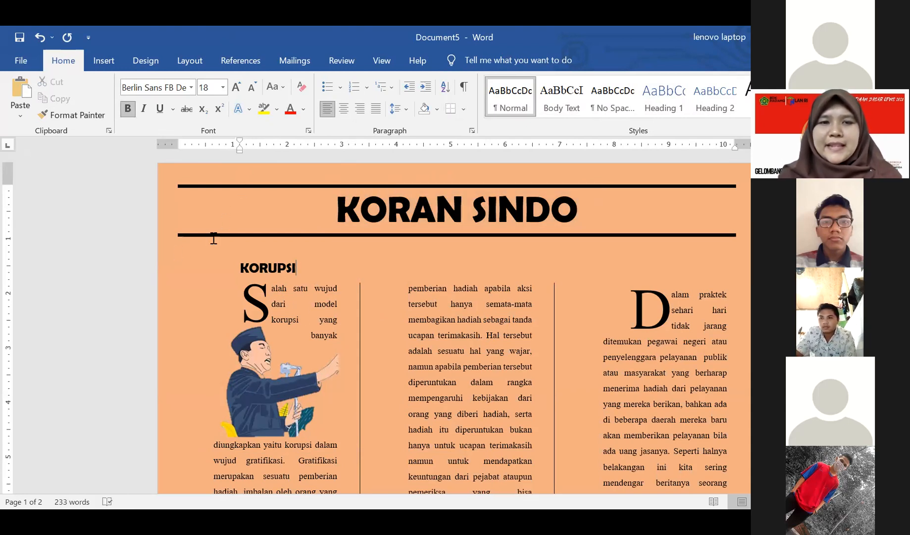
pyautogui.click(145, 61)
pyautogui.click(190, 60)
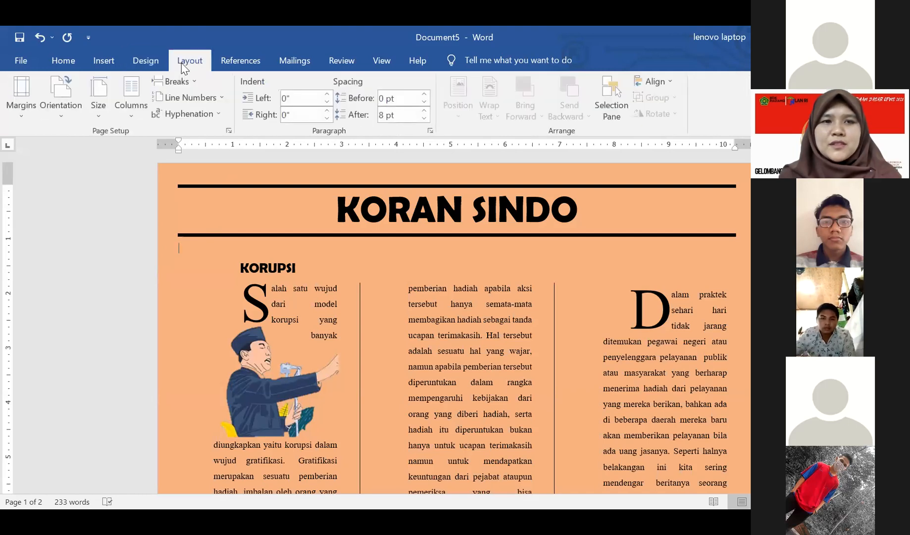
pyautogui.click(133, 99)
pyautogui.click(196, 311)
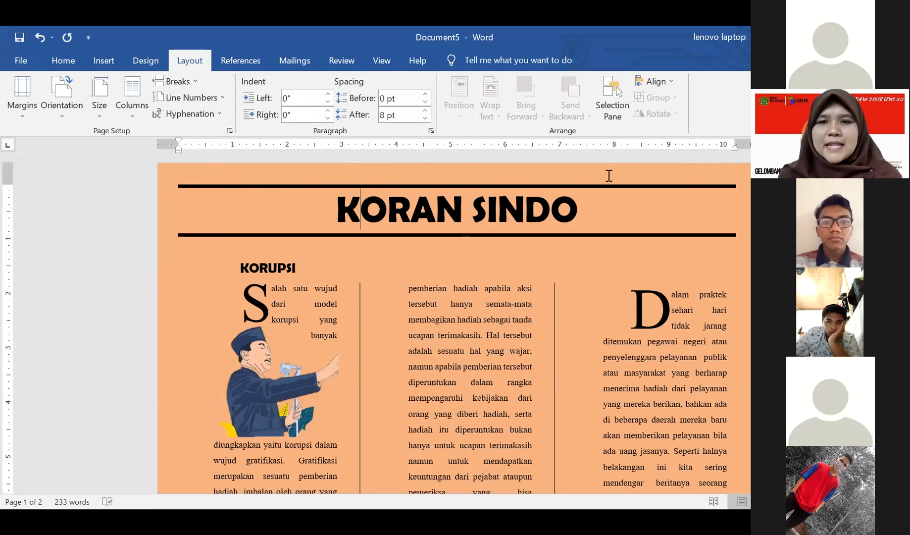
pyautogui.moveTo(578, 210); pyautogui.dragTo(308, 210)
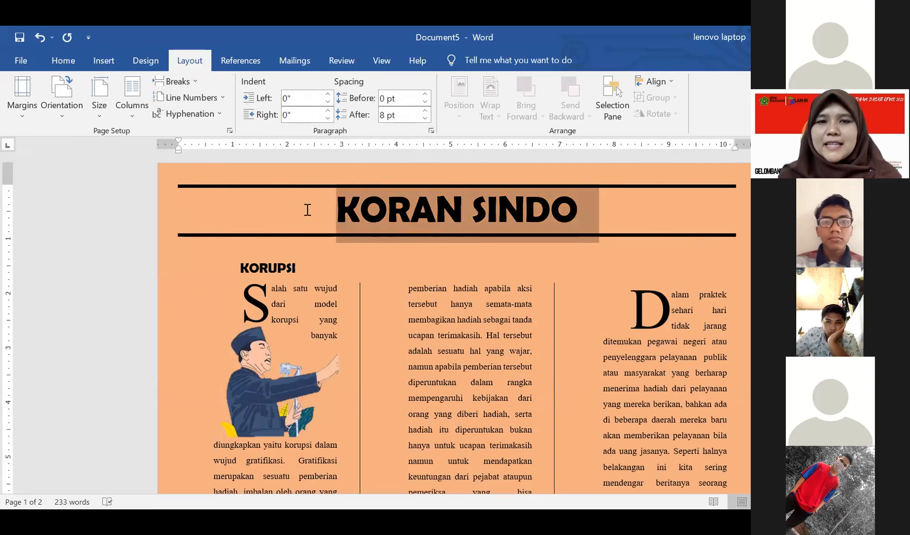
pyautogui.click(77, 61)
pyautogui.click(190, 88)
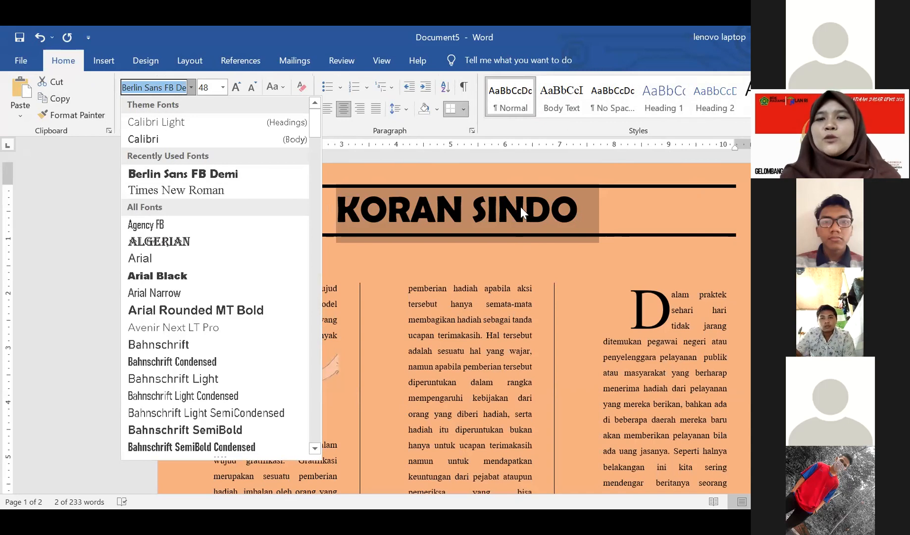
pyautogui.press('Escape')
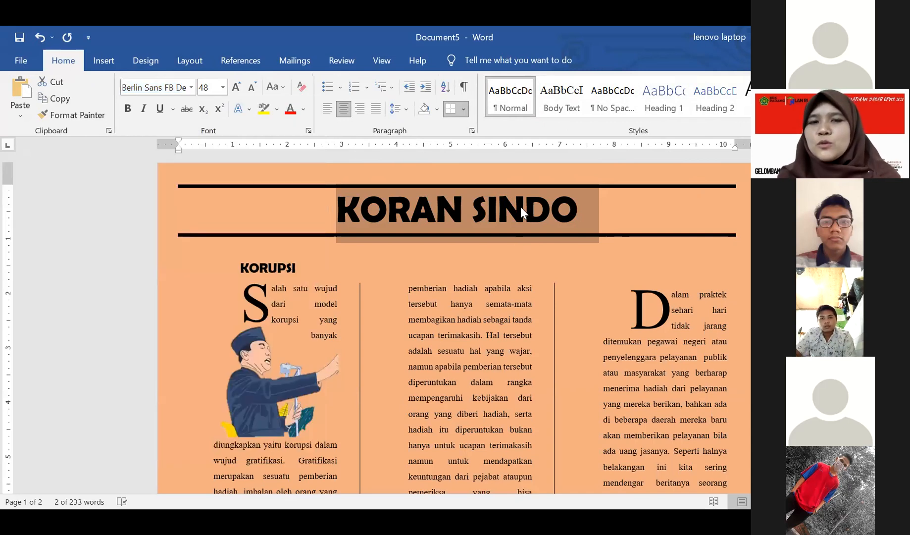
pyautogui.click(327, 298)
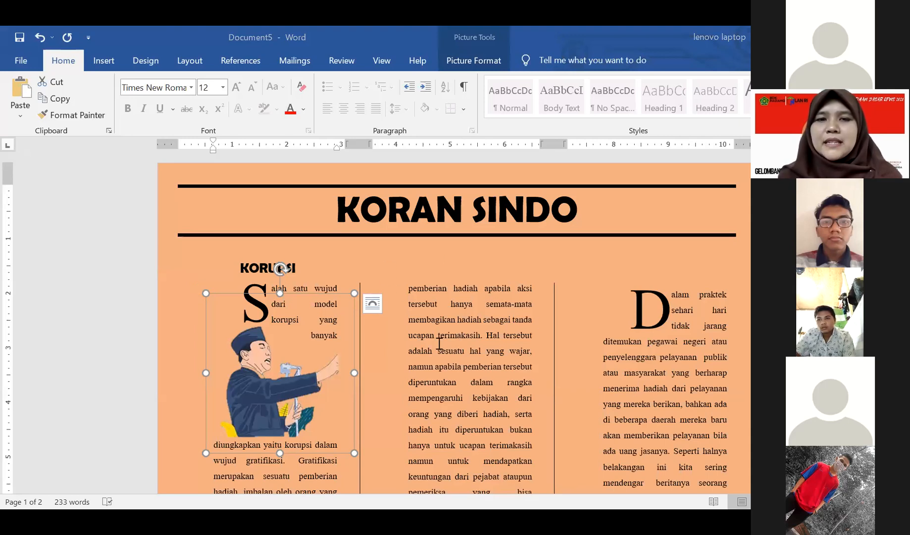
pyautogui.scroll(-12, 460, 339)
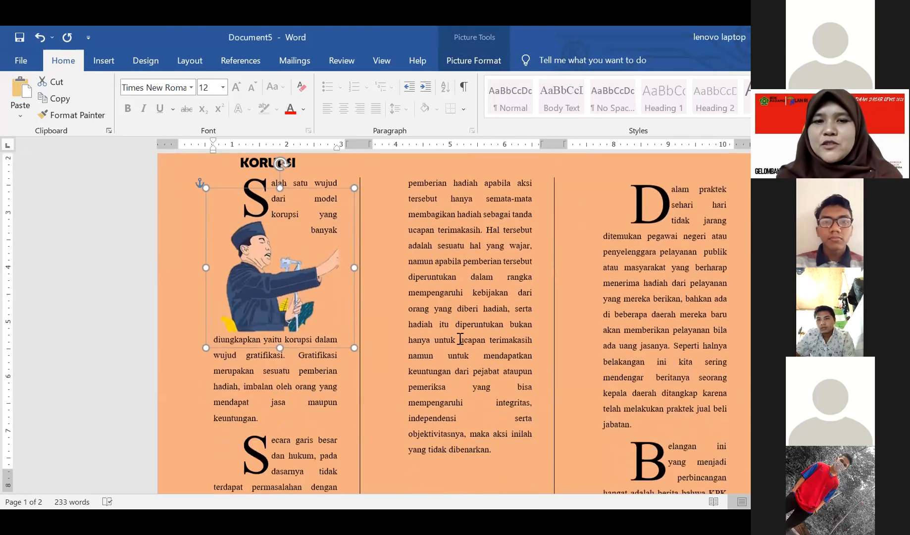
pyautogui.scroll(12, 460, 339)
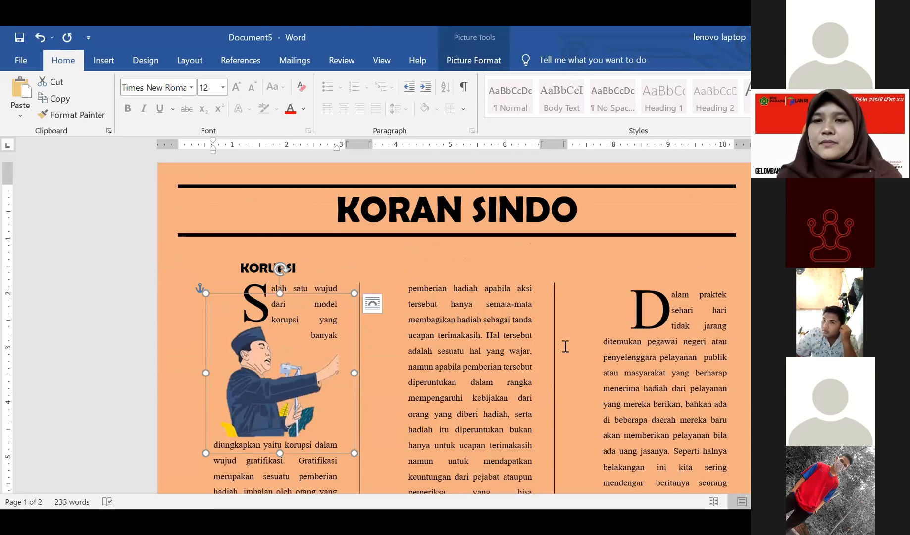
# Try a Continuous section break between "KO" and "RAN" in the masthead, and undo it
pyautogui.click(376, 214)
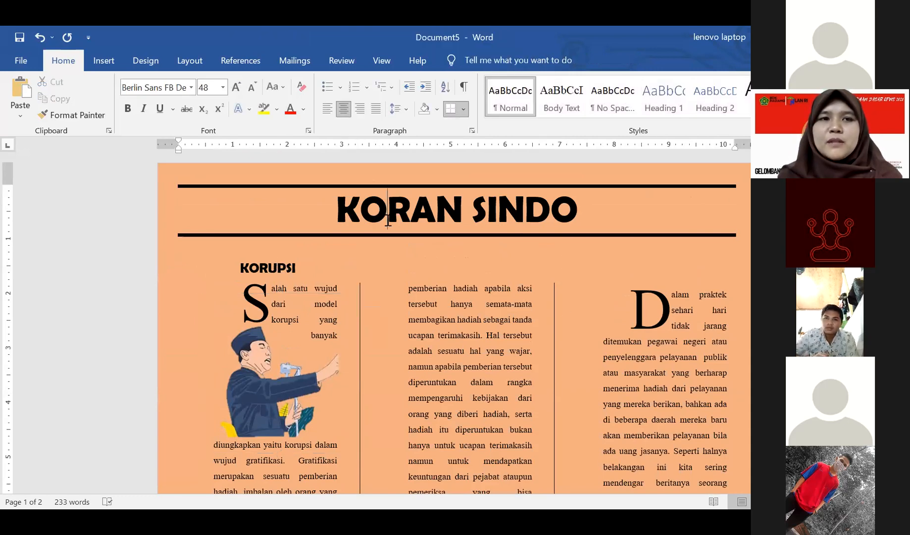
pyautogui.click(191, 63)
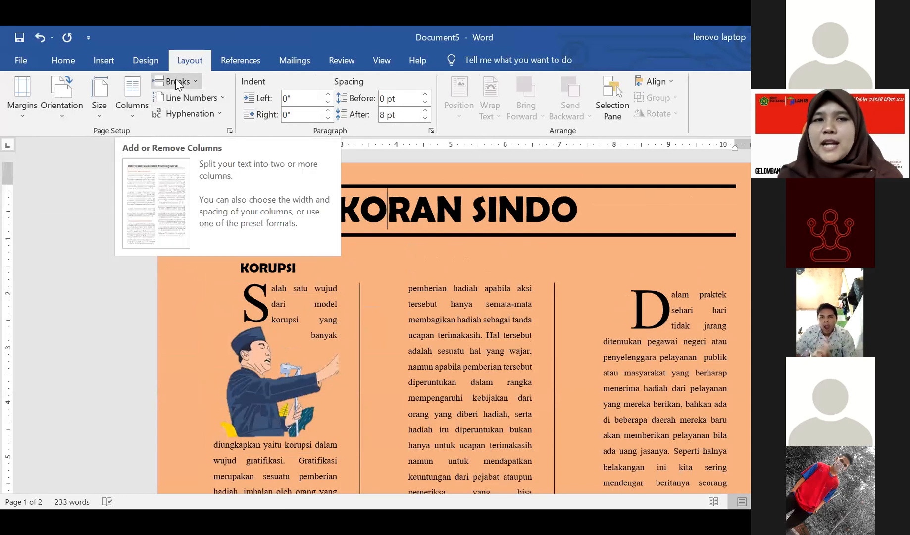
pyautogui.click(191, 81)
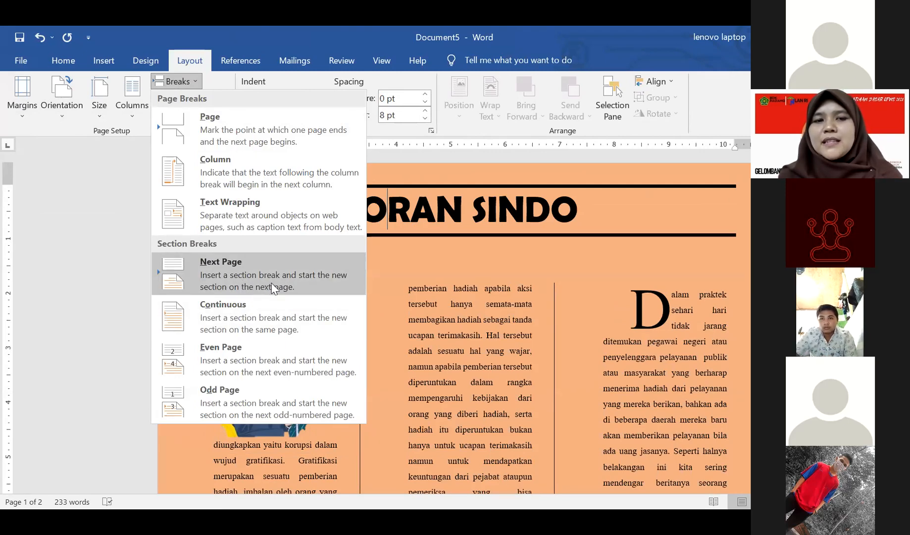
pyautogui.click(248, 319)
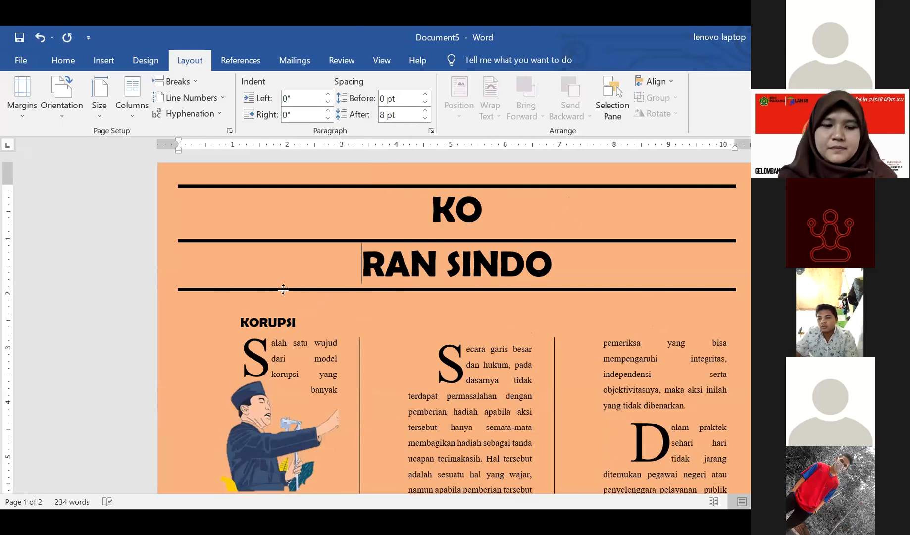
pyautogui.hotkey('ctrl', 'z')
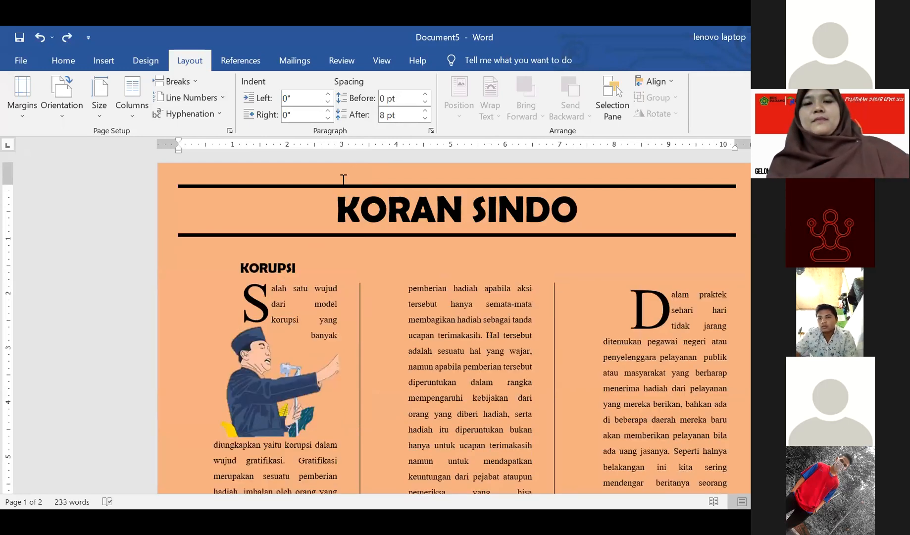
# Place the text cursor at the end of the KORAN SINDO masthead
pyautogui.click(589, 207)
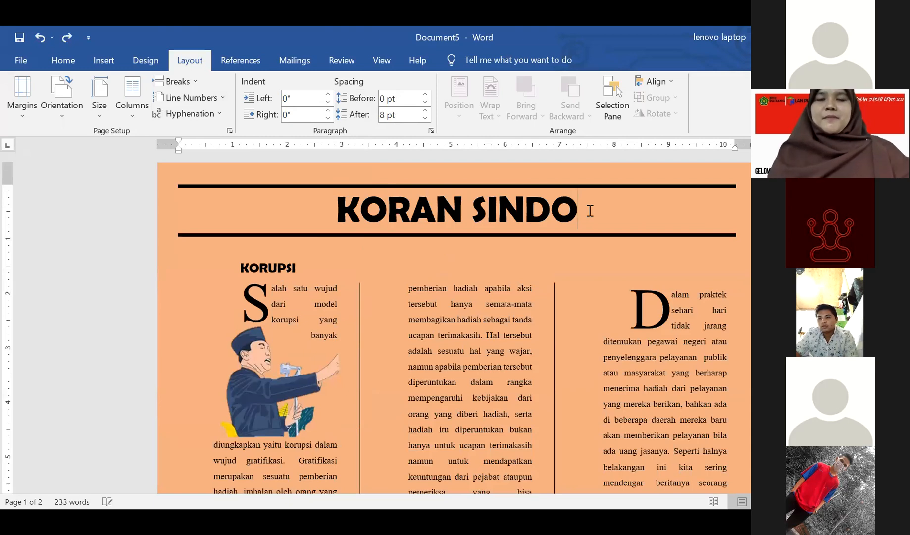